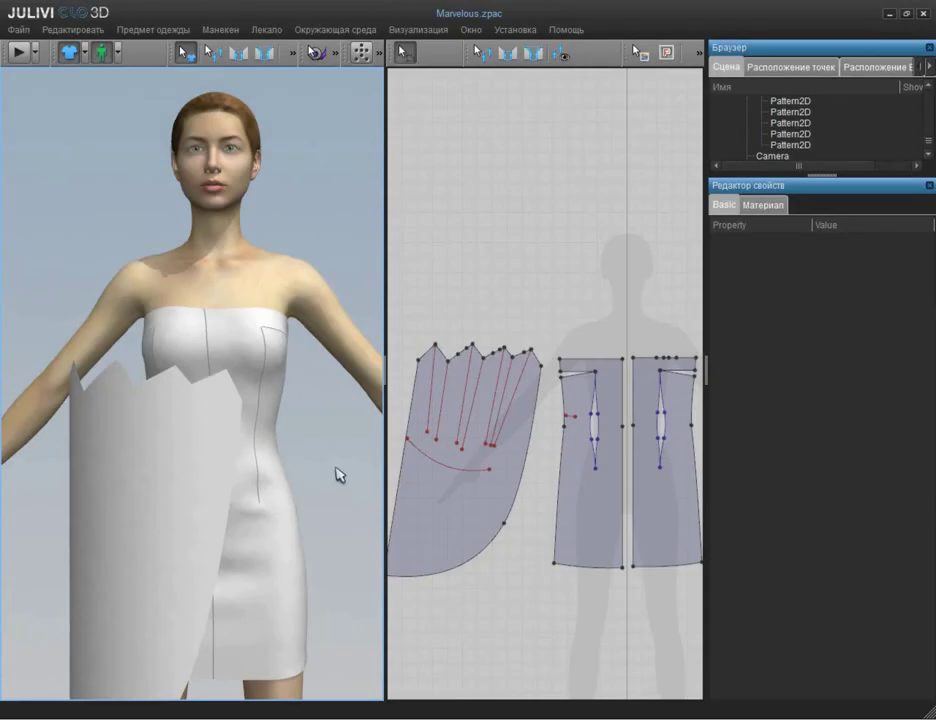
Sew the two slanted edges of the first pleat notch on the drape panel's upper edge together with Free Sewing.
{"action": "mouse_move", "coordinate": [330, 464]}
{"action": "right_mouse_down"}
{"action": "mouse_move", "coordinate": [182, 472]}
{"action": "mouse_move", "coordinate": [330, 483]}
{"action": "mouse_move", "coordinate": [374, 476]}
{"action": "mouse_move", "coordinate": [377, 484]}
{"action": "right_mouse_up"}
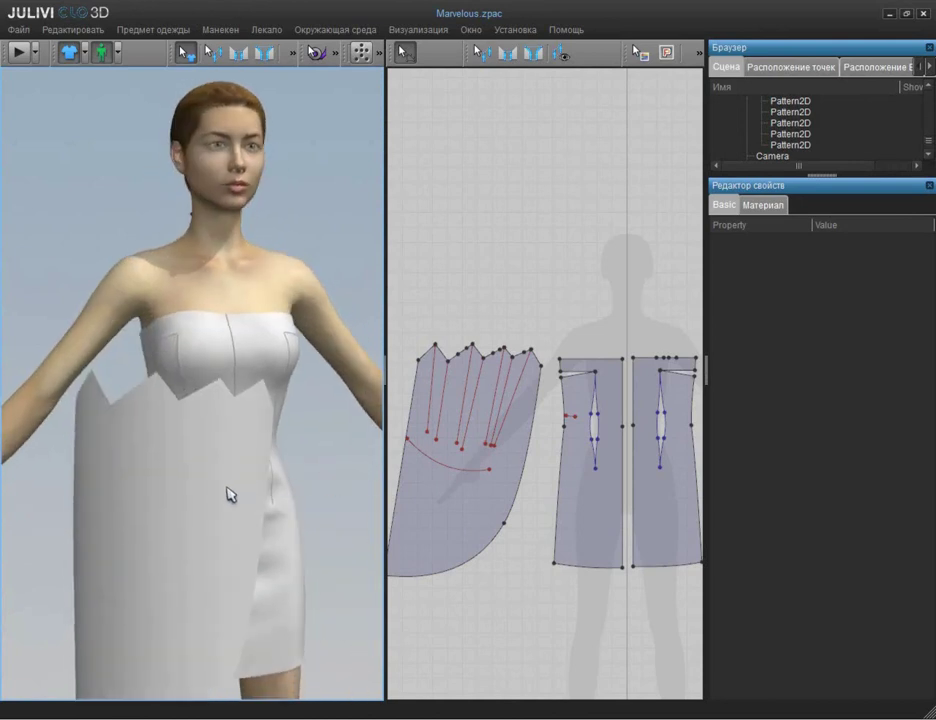
{"action": "left_click", "coordinate": [226, 489]}
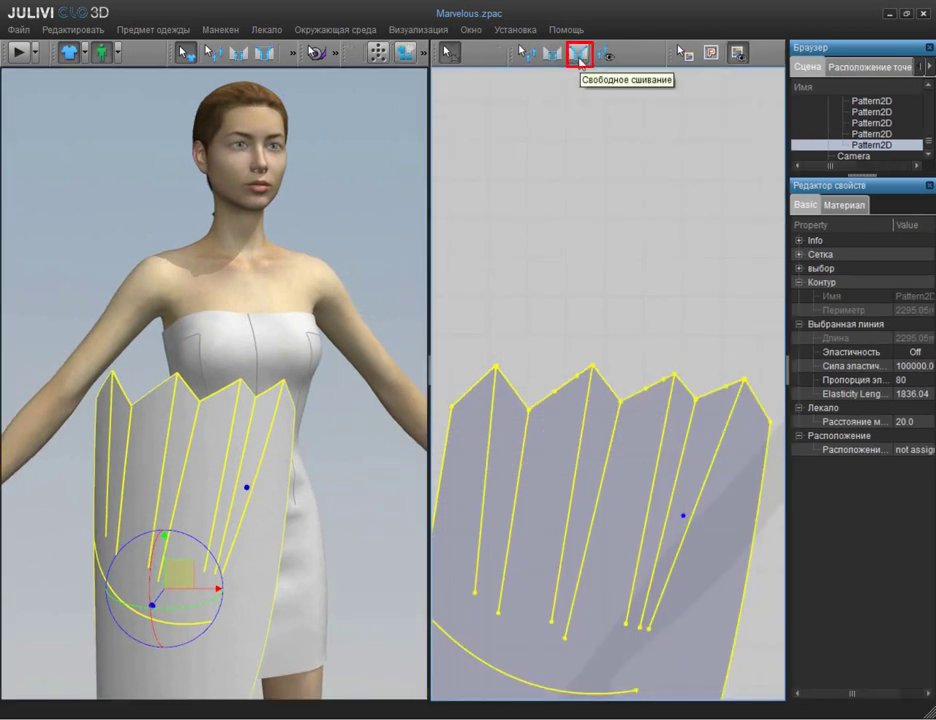
{"action": "left_click", "coordinate": [579, 56]}
{"action": "left_click", "coordinate": [496, 366]}
{"action": "left_click", "coordinate": [530, 409]}
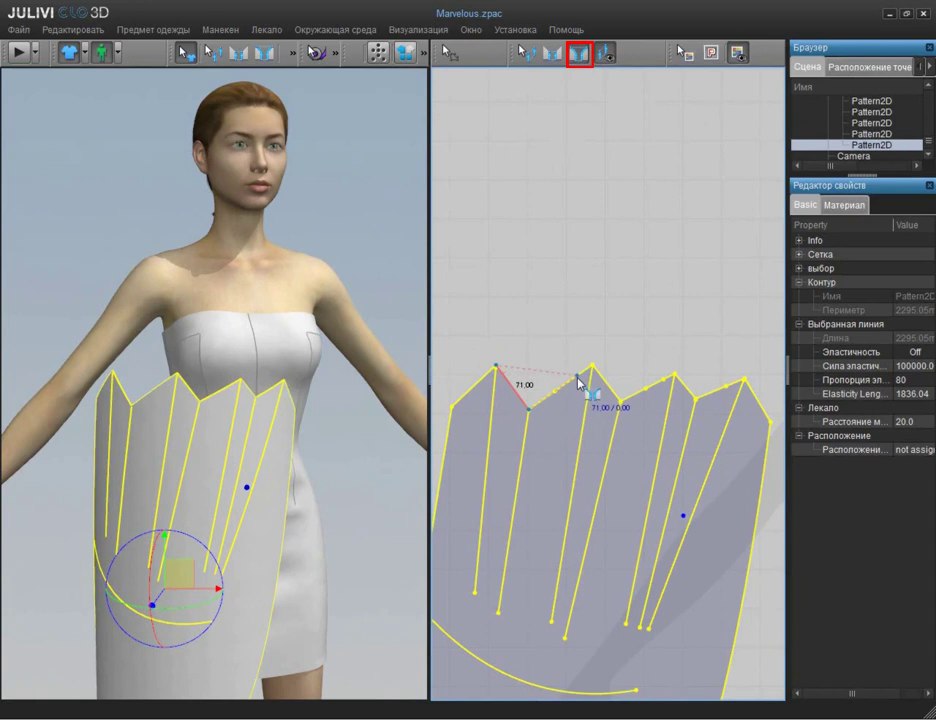
{"action": "left_click", "coordinate": [532, 411]}
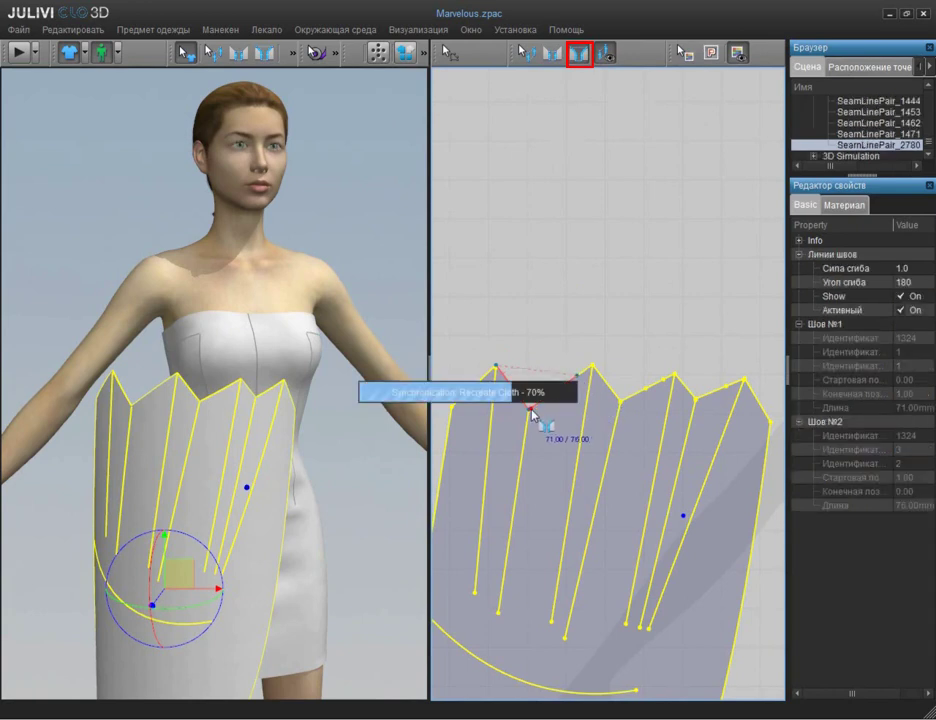
Sew the second and third pleat notches on the drape's upper edge closed with Free Sewing, joining each notch's two edges.
{"action": "left_click", "coordinate": [593, 366]}
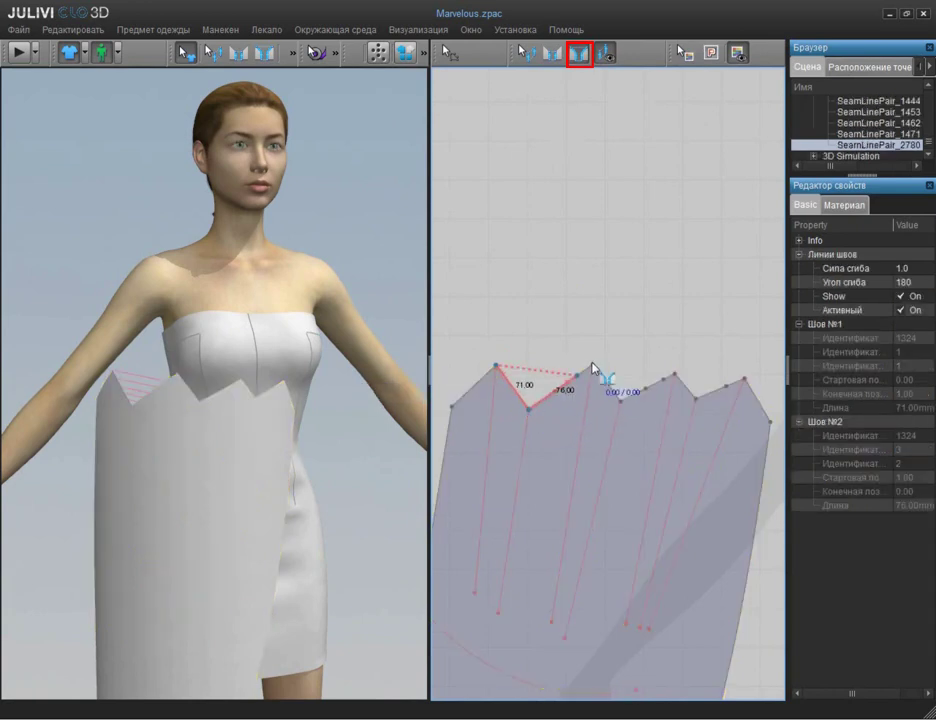
{"action": "left_click", "coordinate": [621, 404]}
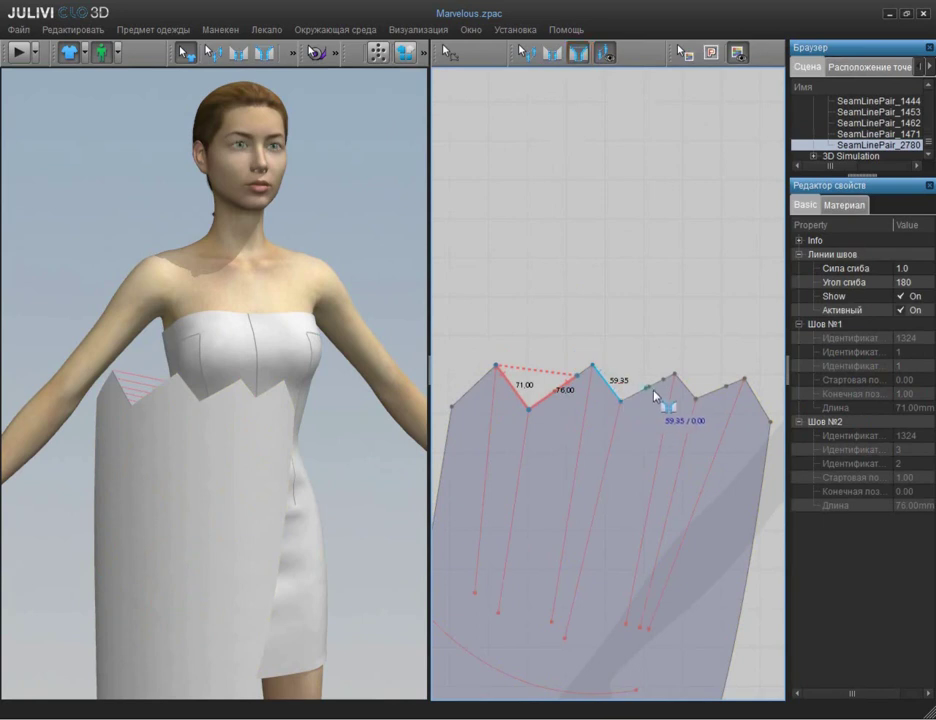
{"action": "left_click", "coordinate": [663, 381]}
{"action": "left_click", "coordinate": [622, 403]}
{"action": "left_click", "coordinate": [674, 377]}
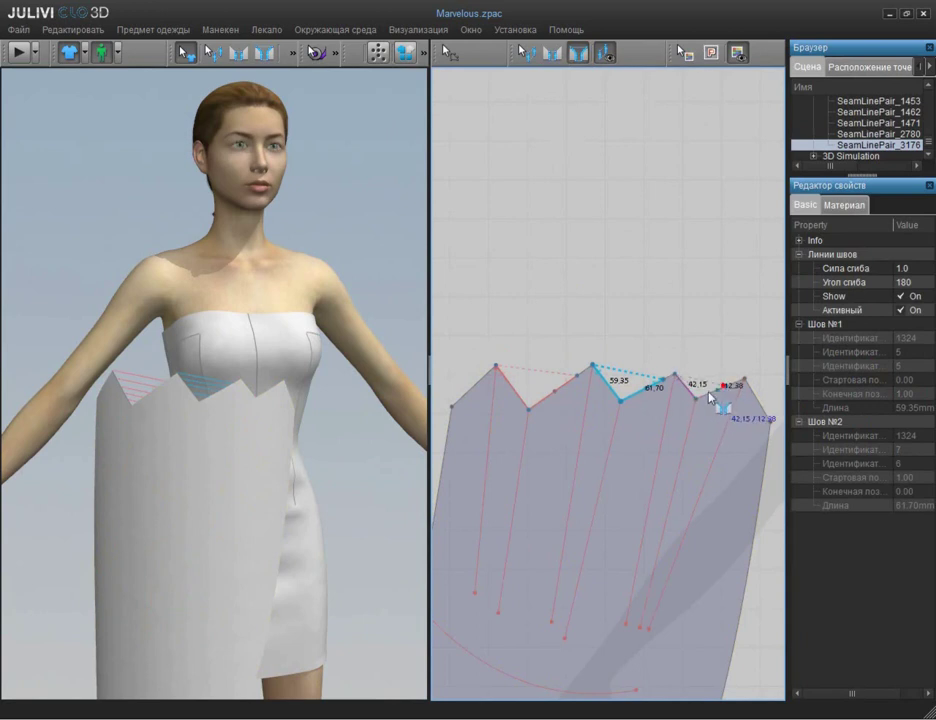
{"action": "left_click", "coordinate": [694, 403]}
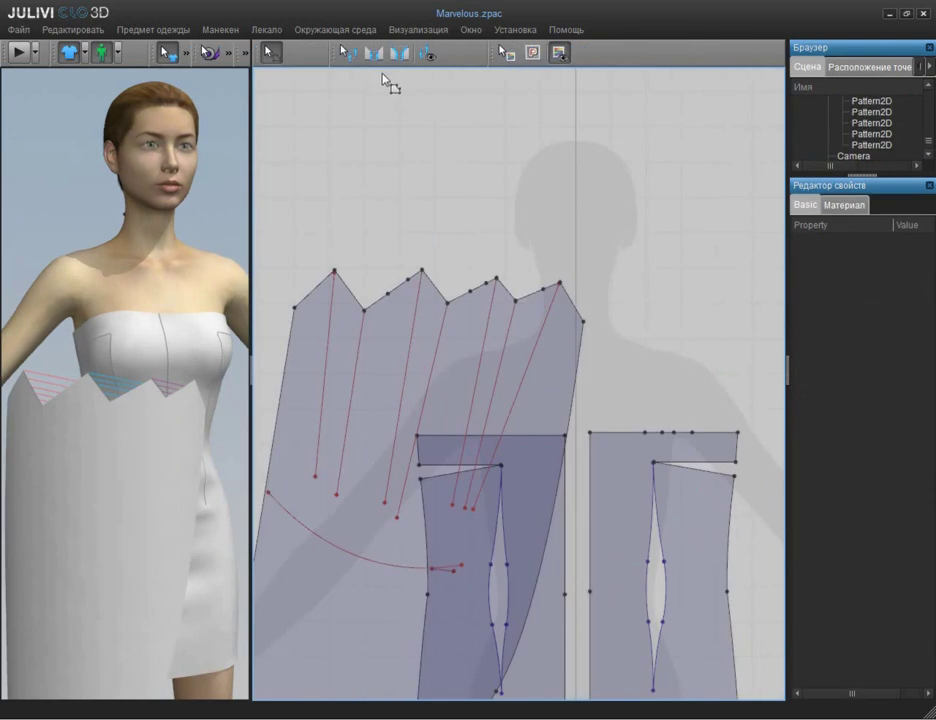
Join the drape's four open upper-edge segments to the matching consecutive segments of the bodice panel's top edge with Segment Sewing.
{"action": "left_click", "coordinate": [375, 56]}
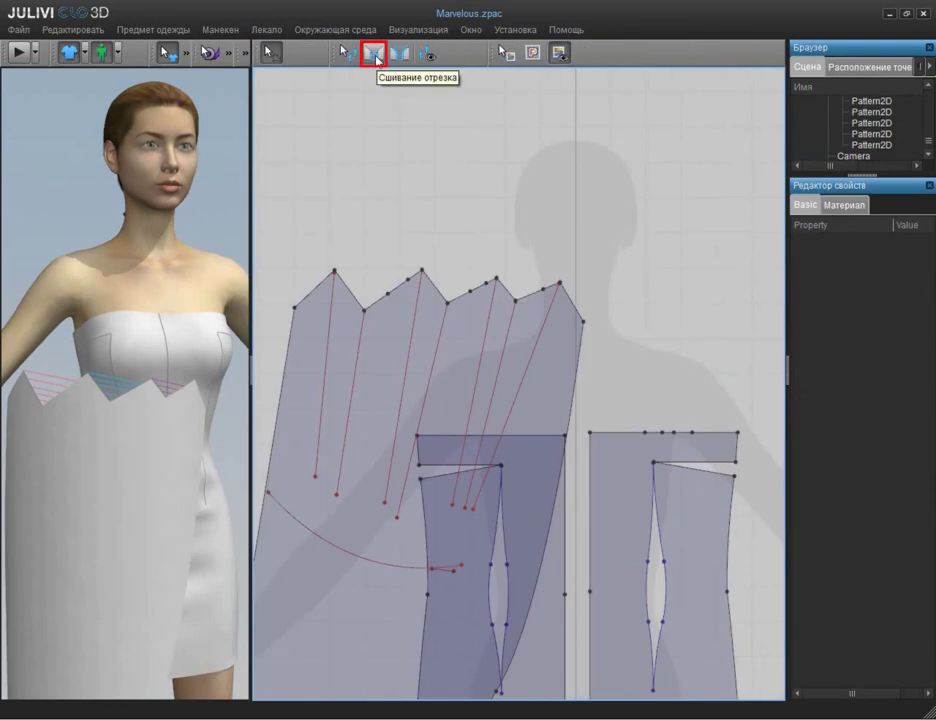
{"action": "left_click", "coordinate": [375, 56]}
{"action": "left_click", "coordinate": [313, 290]}
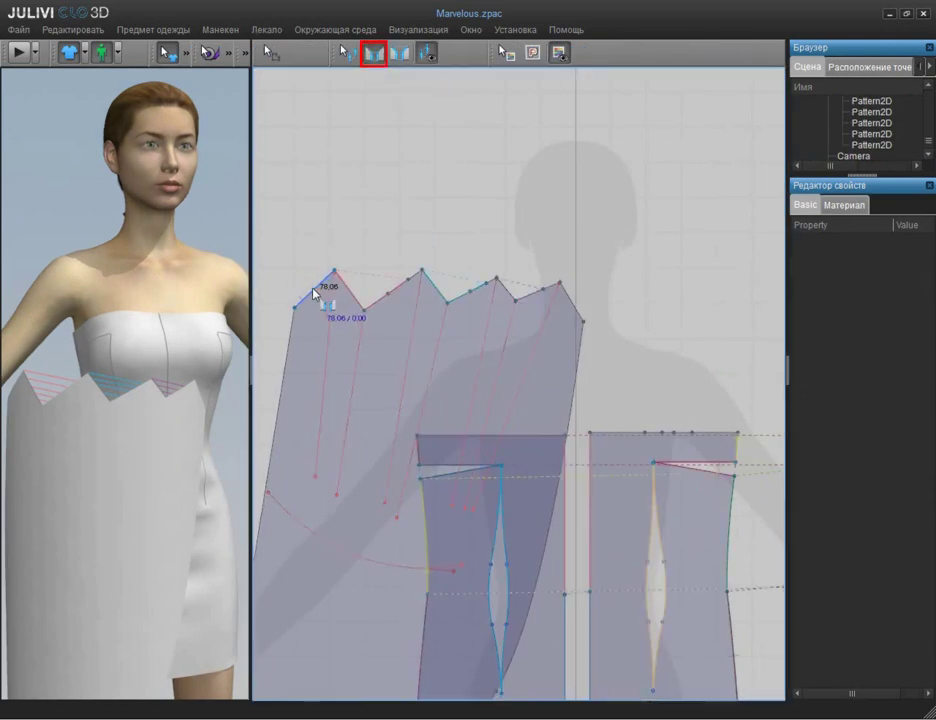
{"action": "left_click", "coordinate": [608, 434]}
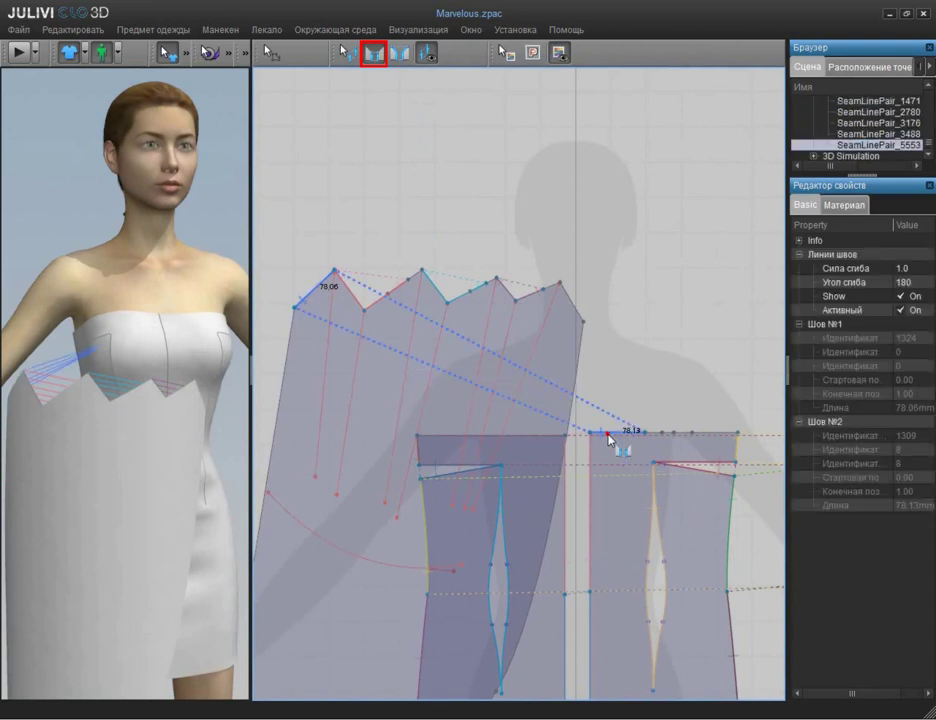
{"action": "left_click", "coordinate": [418, 281]}
{"action": "left_click", "coordinate": [655, 432]}
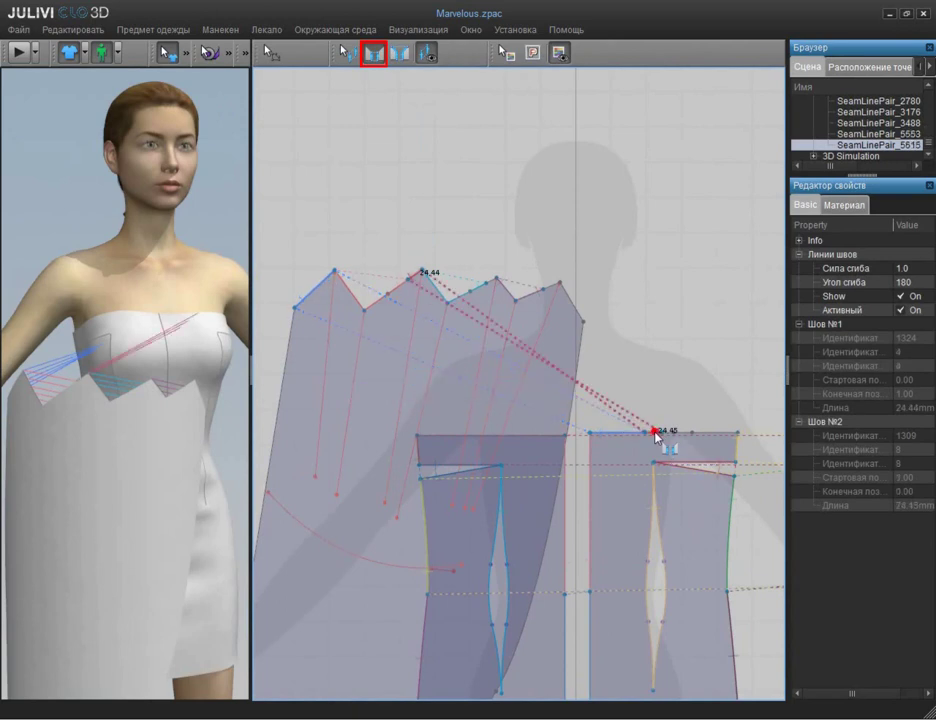
{"action": "left_click", "coordinate": [493, 285]}
{"action": "left_click", "coordinate": [670, 432]}
{"action": "left_click", "coordinate": [558, 285]}
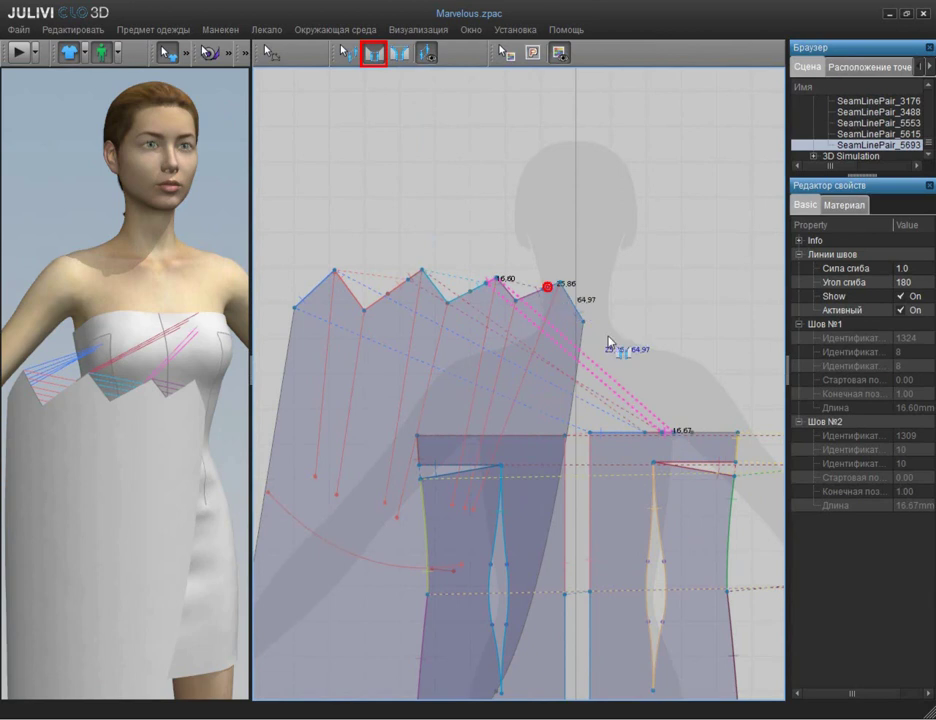
{"action": "left_click", "coordinate": [681, 432]}
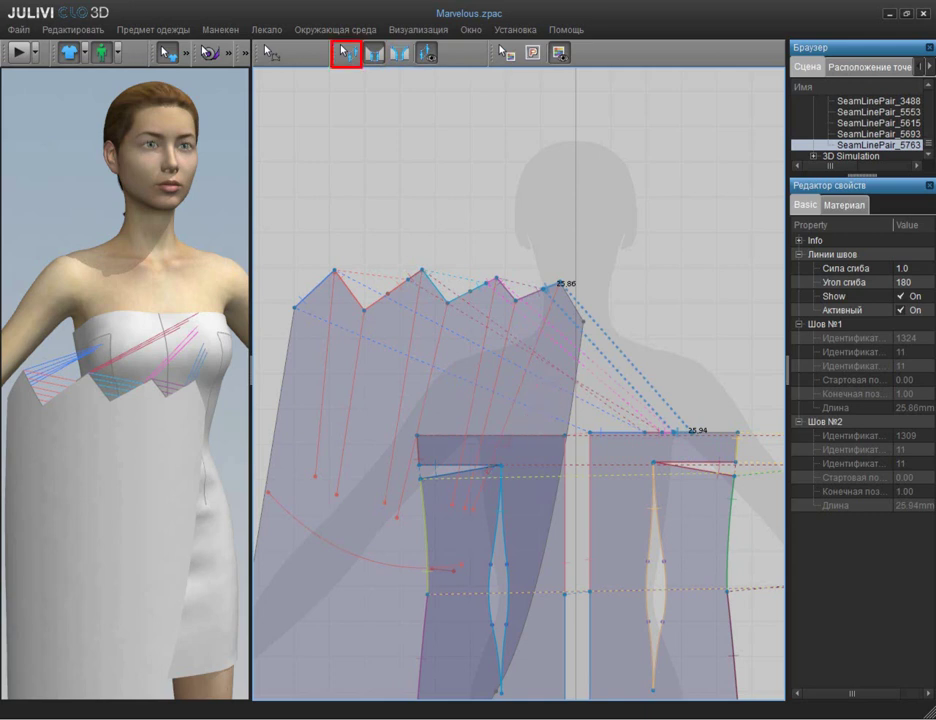
Invert the crossed seam on the drape's second segment and sew the last peak's outer slanted edge to its adjacent edge with Free Sewing.
{"action": "right_click", "coordinate": [408, 264]}
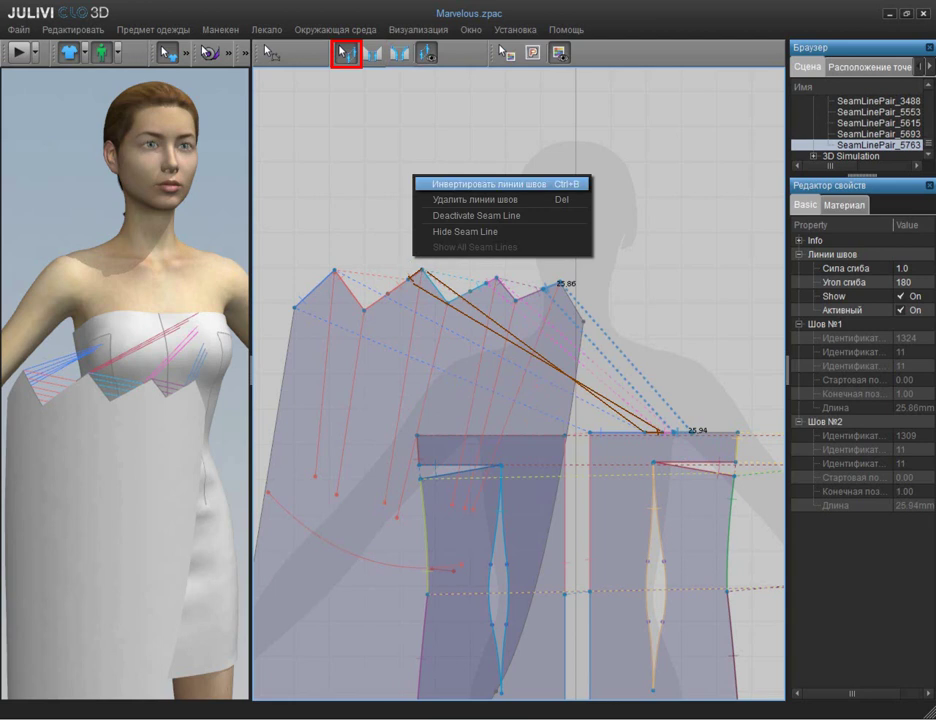
{"action": "left_click", "coordinate": [480, 184]}
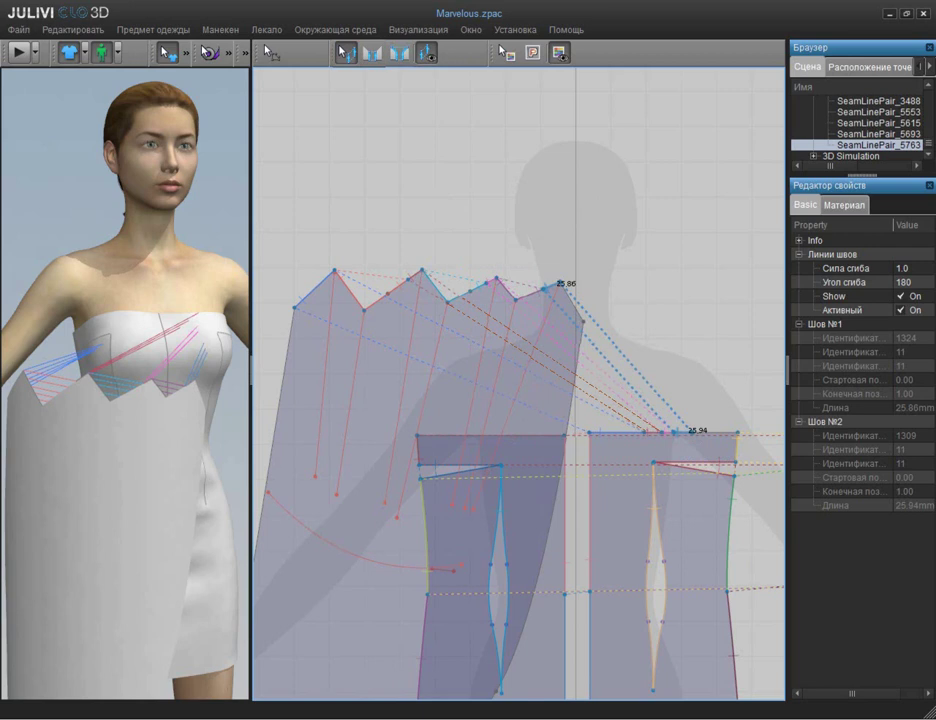
{"action": "left_click", "coordinate": [398, 52]}
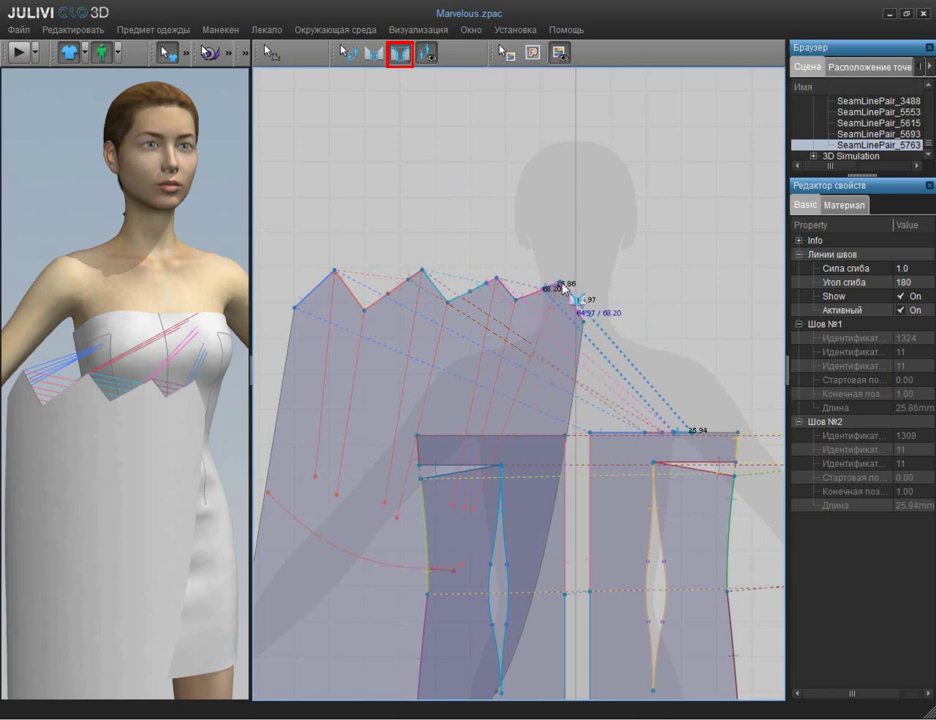
{"action": "left_click", "coordinate": [561, 285]}
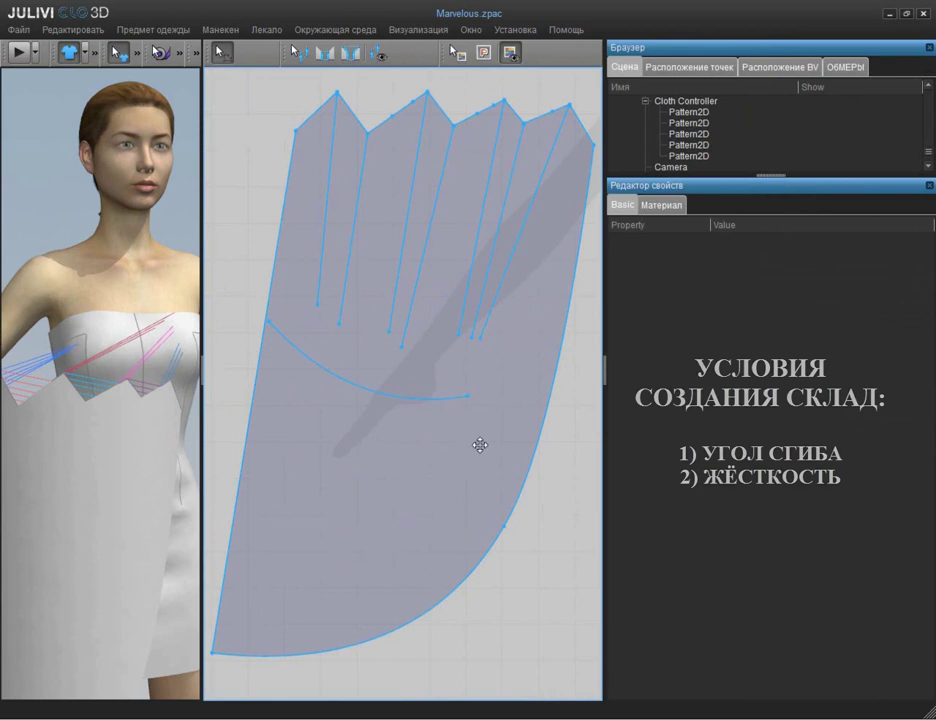
Set the fold angle to 0 for the four internal pleat lines that start at the peaks of the drape's upper edge.
{"action": "left_click", "coordinate": [328, 232]}
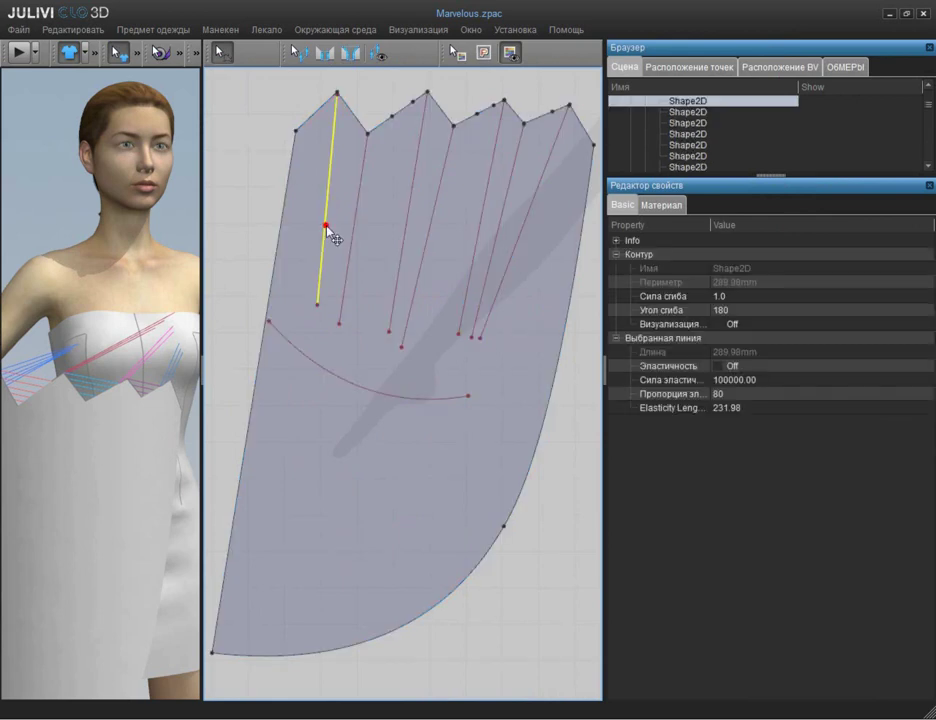
{"action": "left_click", "coordinate": [411, 203], "text": "shift"}
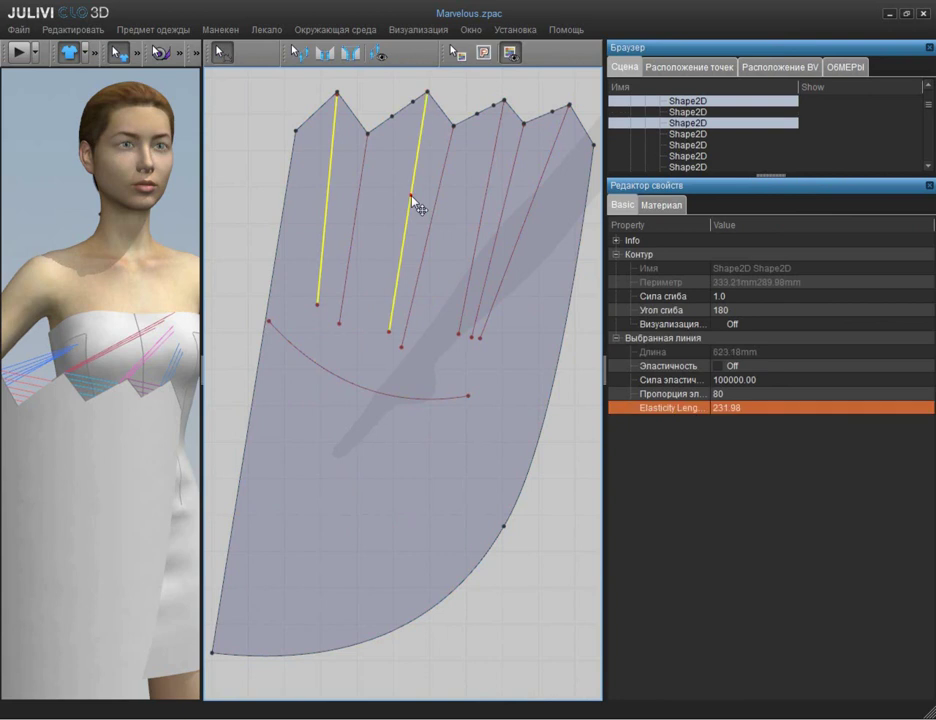
{"action": "left_click", "coordinate": [485, 204], "text": "shift"}
{"action": "left_click", "coordinate": [537, 200], "text": "shift"}
{"action": "left_click", "coordinate": [538, 199], "text": "shift"}
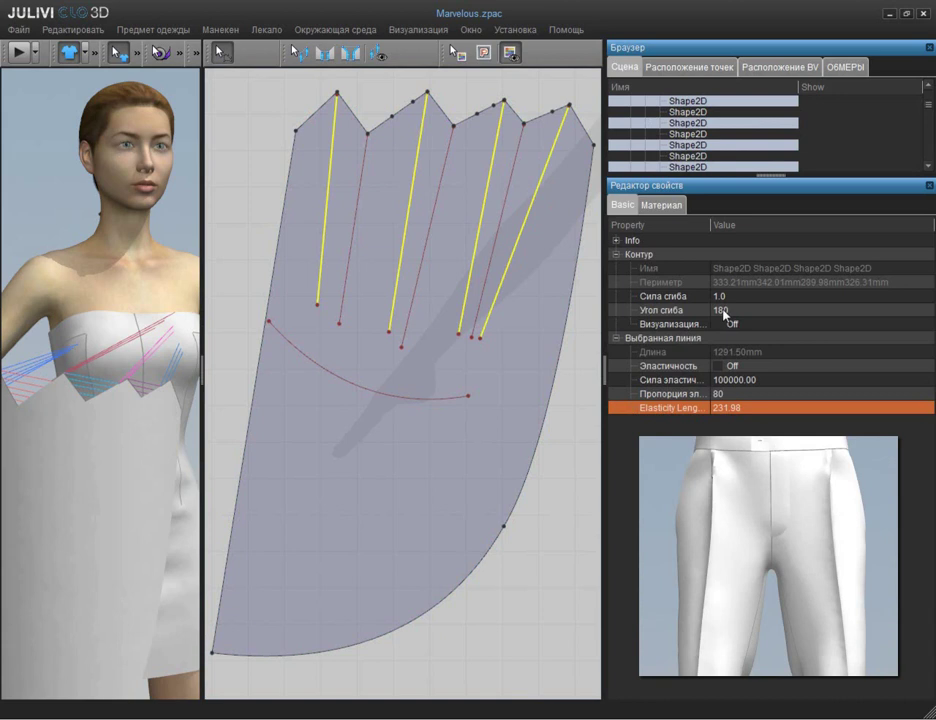
{"action": "left_click", "coordinate": [725, 314]}
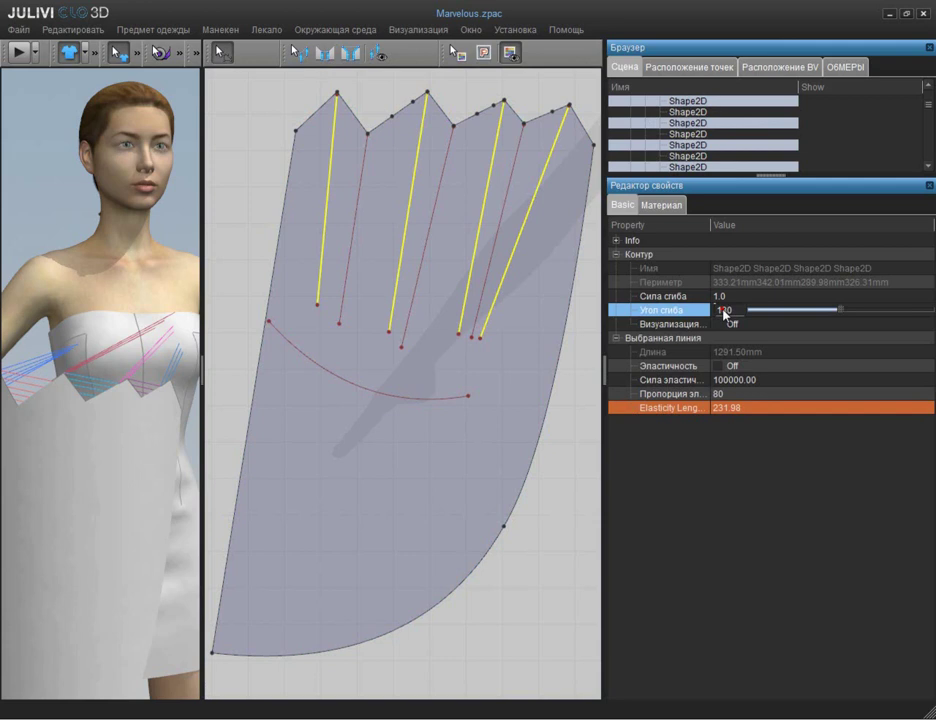
{"action": "left_click", "coordinate": [728, 312]}
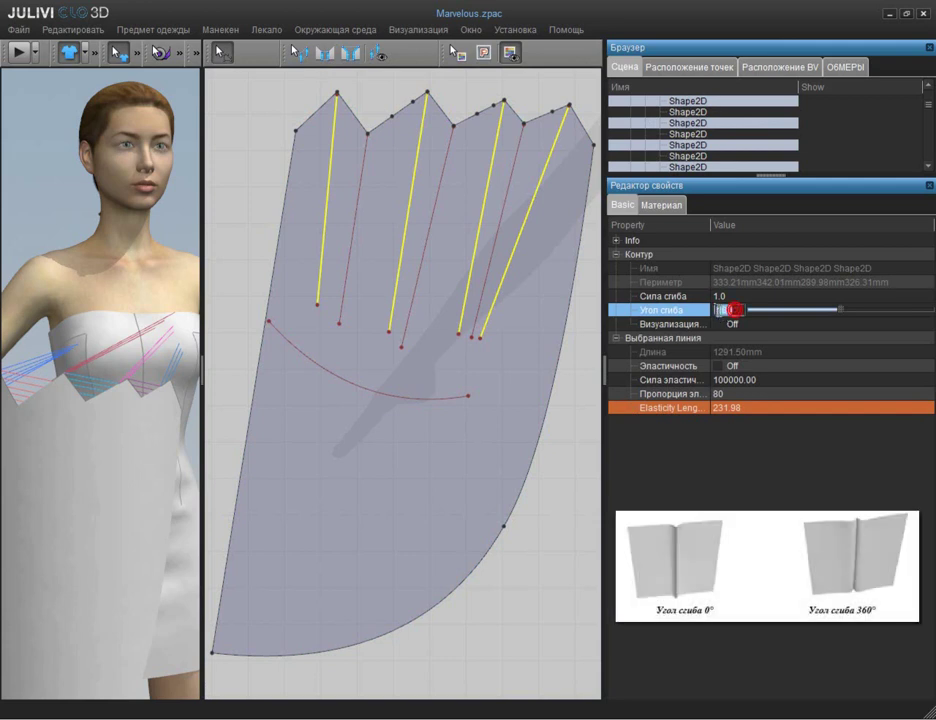
{"action": "type", "text": "0"}
{"action": "key", "text": "Return"}
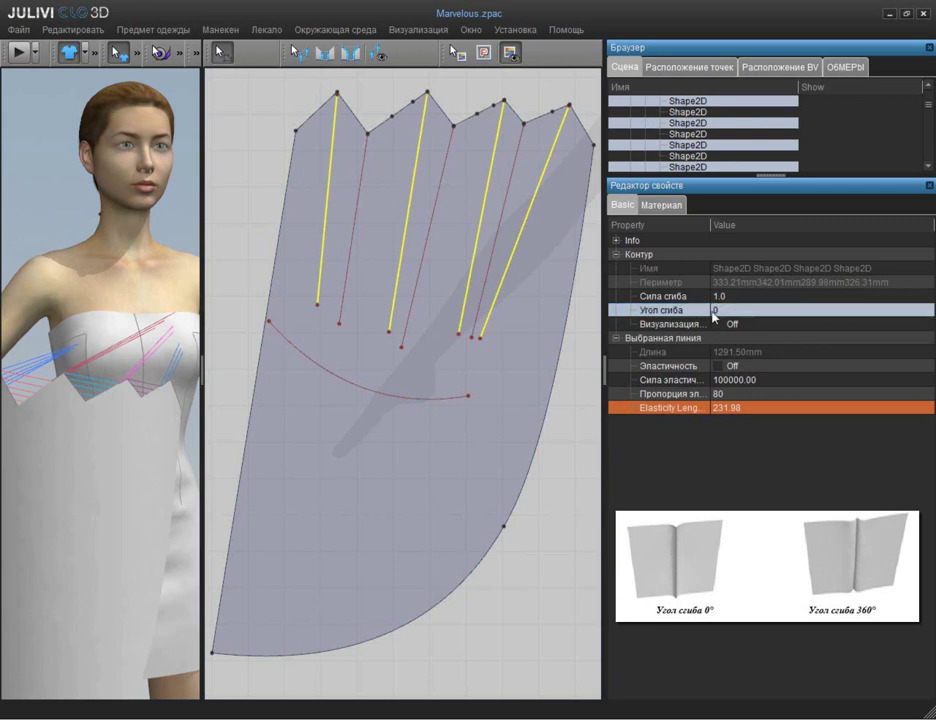
Set the fold angle to 360 for the three internal pleat lines that start at the notches of the drape's upper edge.
{"action": "left_click", "coordinate": [358, 208]}
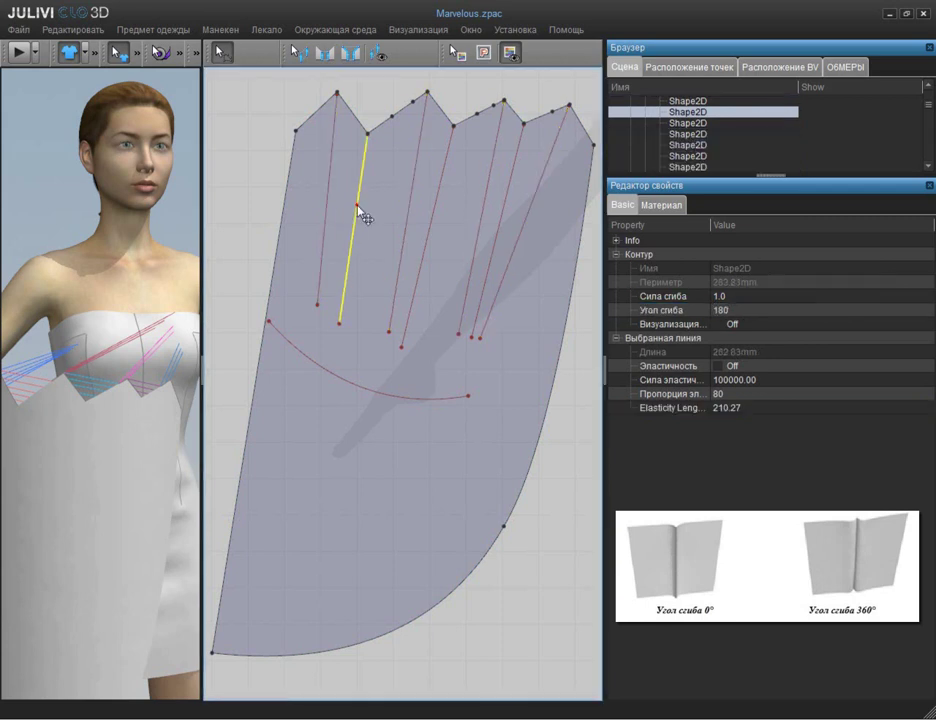
{"action": "left_click", "coordinate": [437, 195], "text": "shift"}
{"action": "left_click", "coordinate": [507, 189], "text": "shift"}
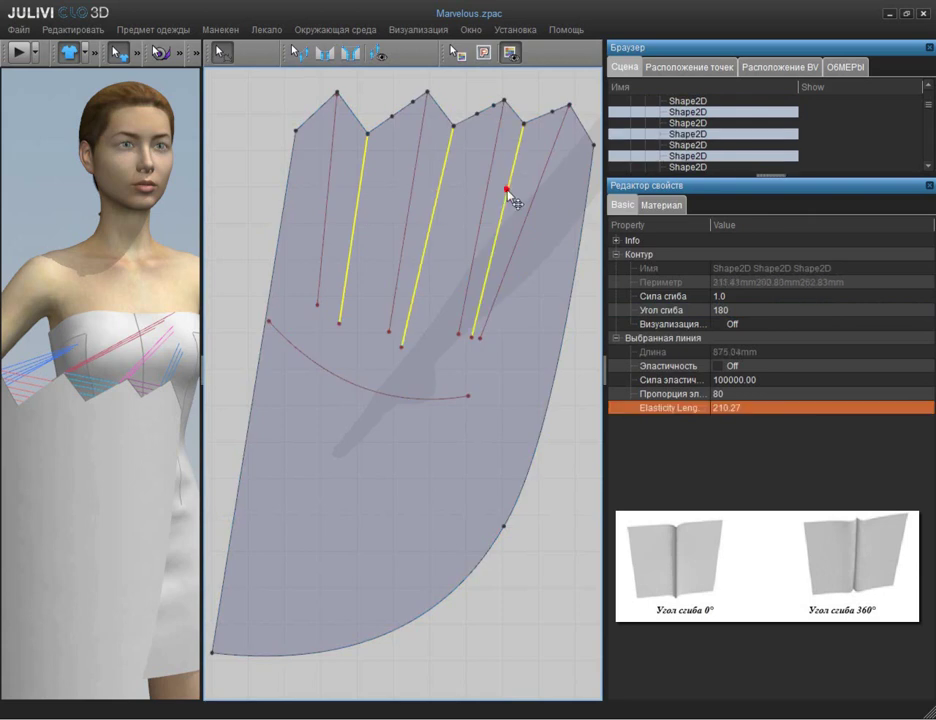
{"action": "left_click", "coordinate": [728, 312]}
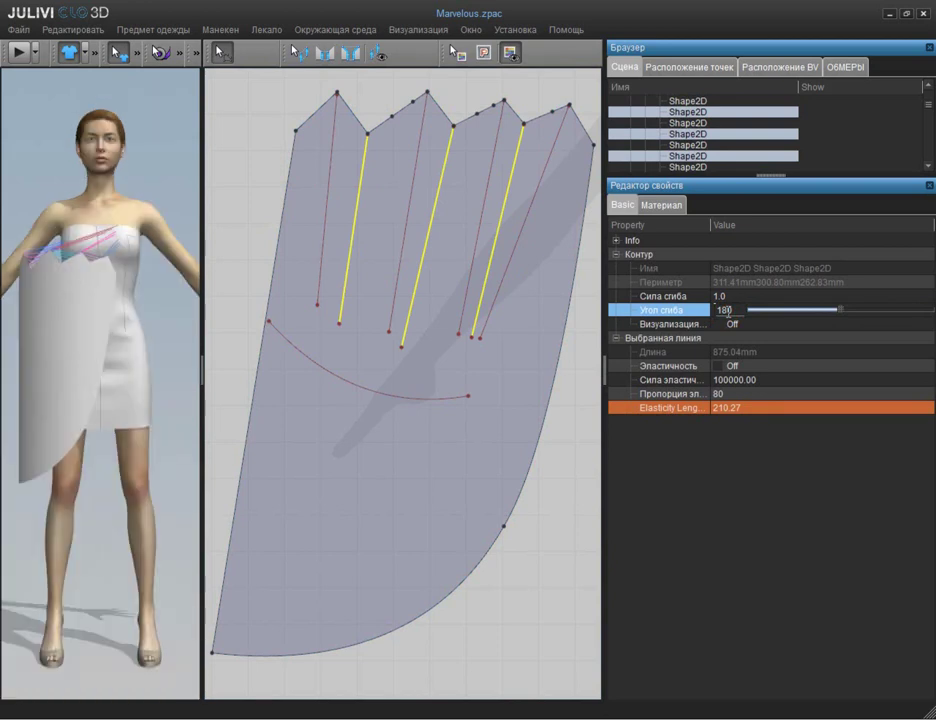
{"action": "double_click", "coordinate": [728, 312]}
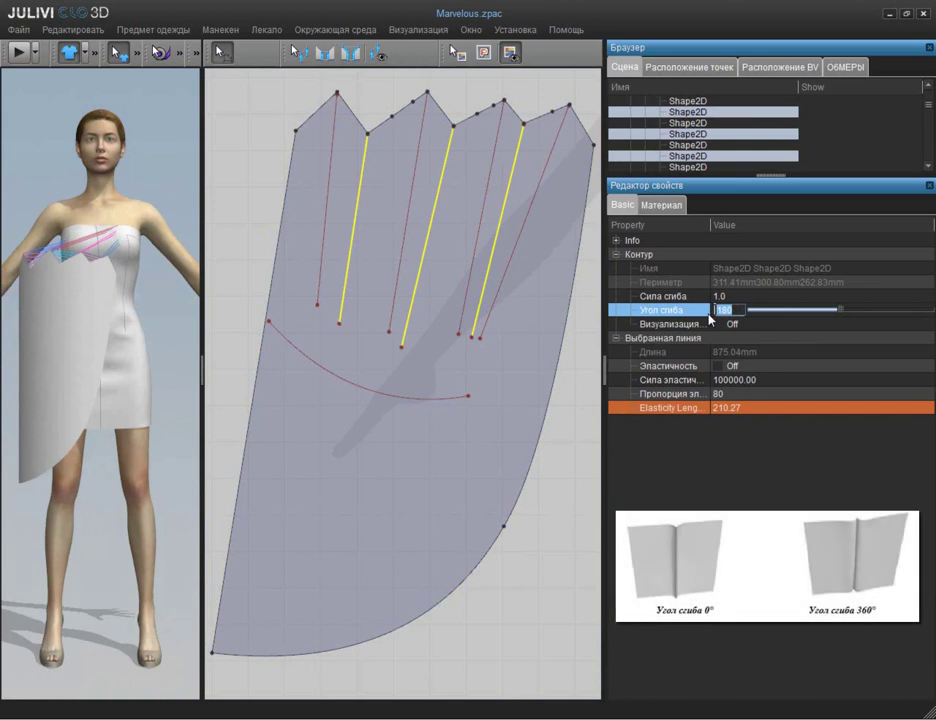
{"action": "type", "text": "60"}
{"action": "key", "text": "Return"}
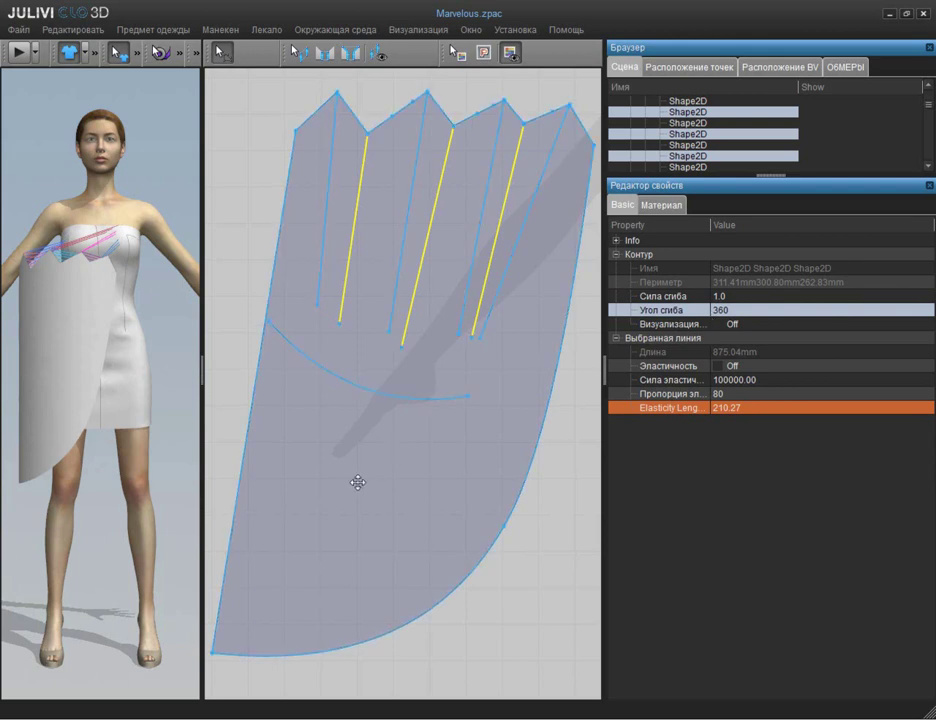
Set both stiffness values (-O and -Y) in the drape panel's physical material properties to 70.
{"action": "left_click", "coordinate": [352, 486]}
{"action": "left_click", "coordinate": [661, 204]}
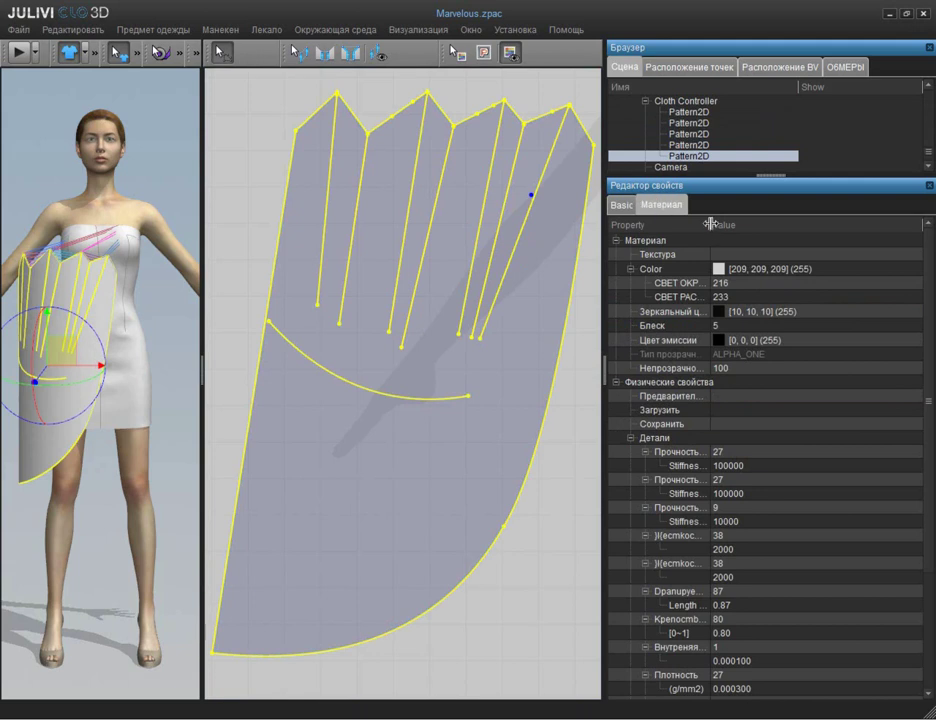
{"action": "left_click_drag", "start_coordinate": [709, 224], "coordinate": [796, 224]}
{"action": "left_click", "coordinate": [811, 536]}
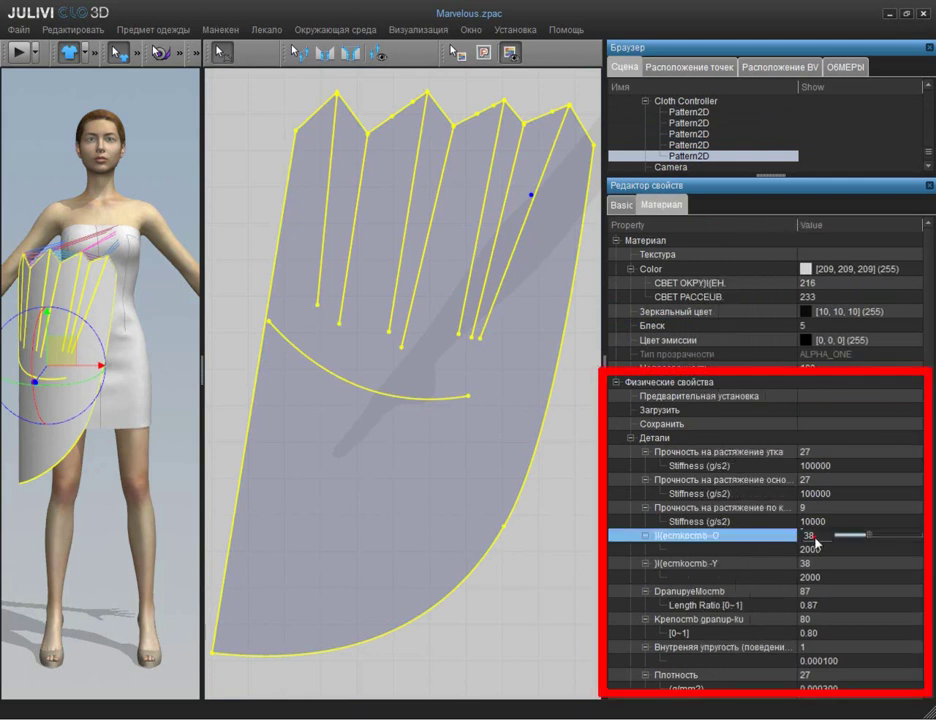
{"action": "left_click", "coordinate": [812, 537]}
{"action": "type", "text": "70"}
{"action": "left_click", "coordinate": [816, 563]}
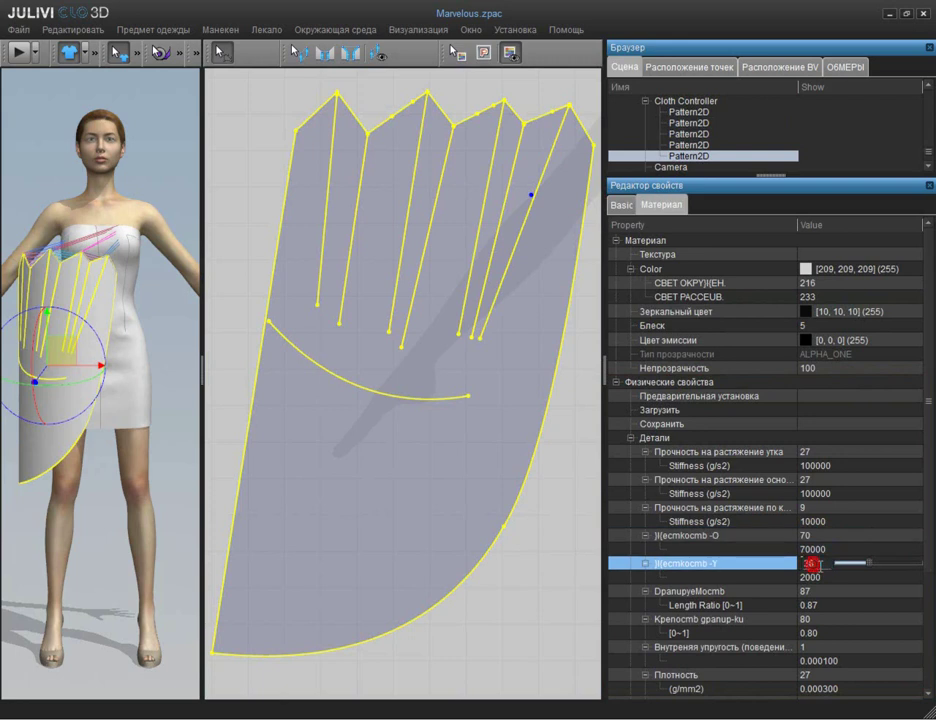
{"action": "type", "text": "7"}
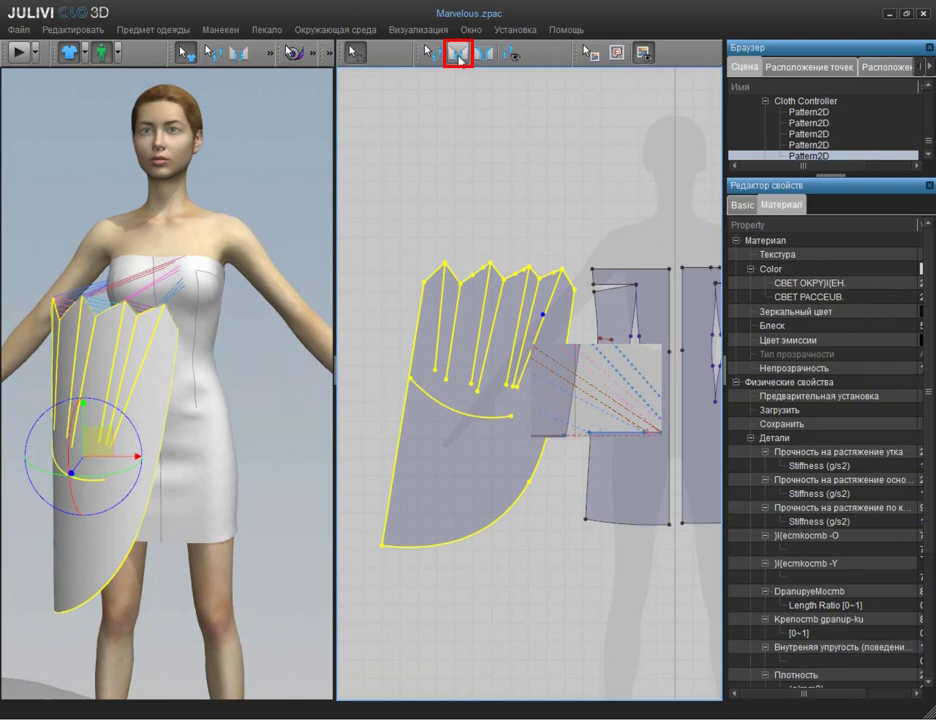
Sew the drape's curved internal line to the short internal line near the side edge of the adjacent dress panel.
{"action": "left_click", "coordinate": [459, 54]}
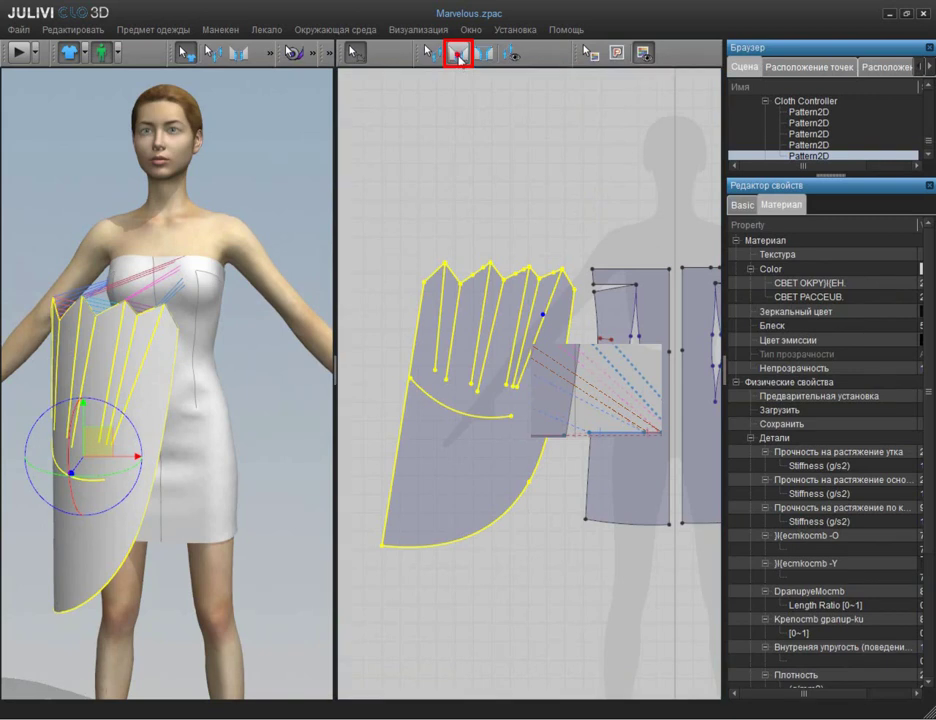
{"action": "left_click", "coordinate": [450, 410]}
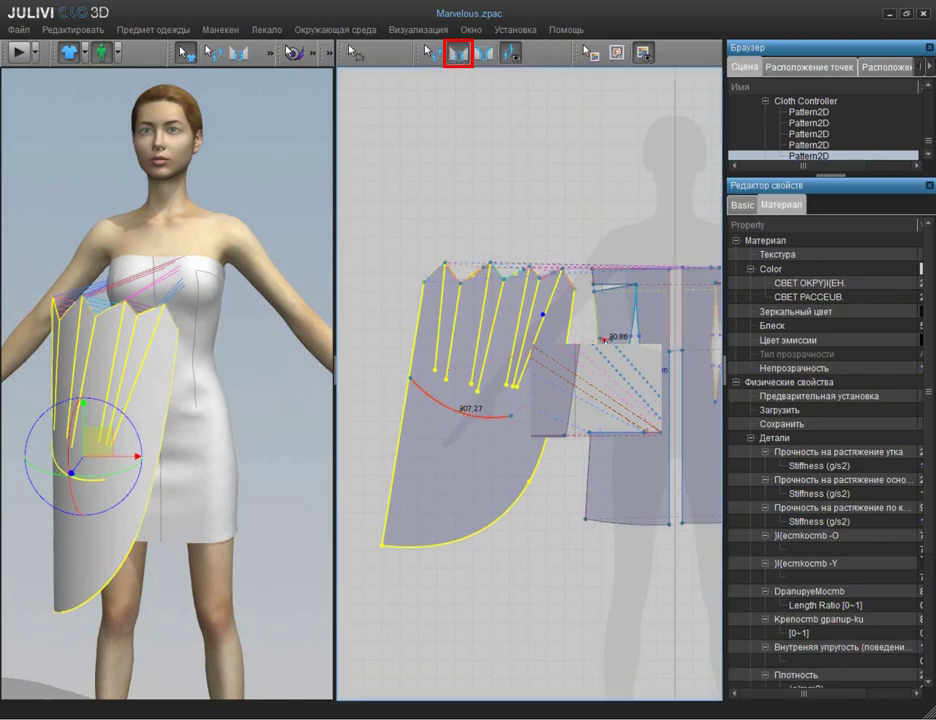
{"action": "left_click", "coordinate": [604, 340]}
Run the simulation to pull the sewn drape panel onto the dress.
{"action": "right_click_drag", "start_coordinate": [109, 522], "coordinate": [336, 503]}
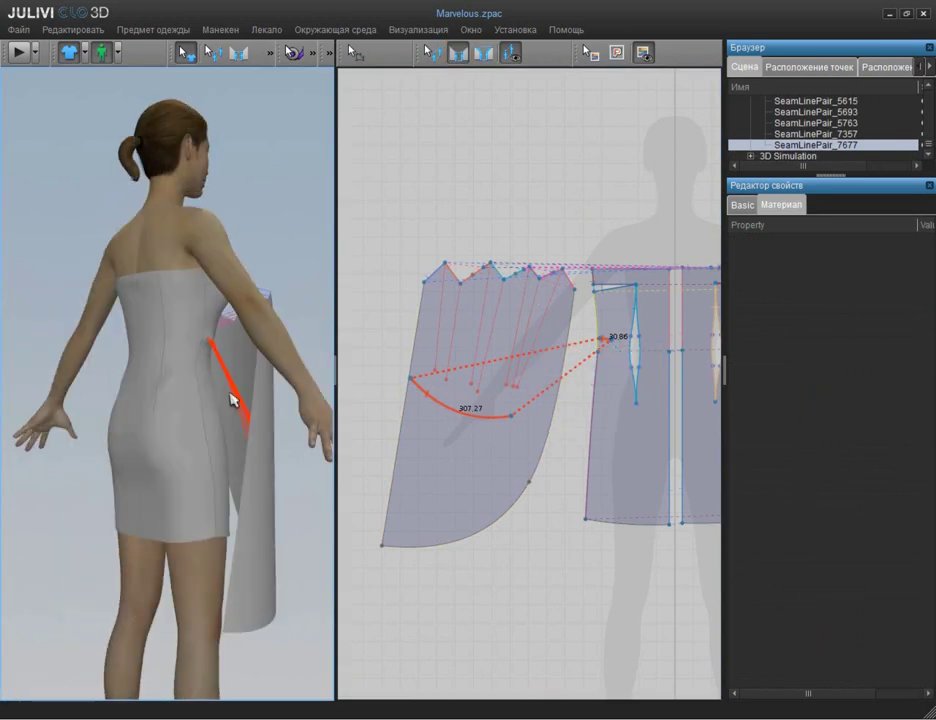
{"action": "right_click_drag", "start_coordinate": [267, 501], "coordinate": [42, 518]}
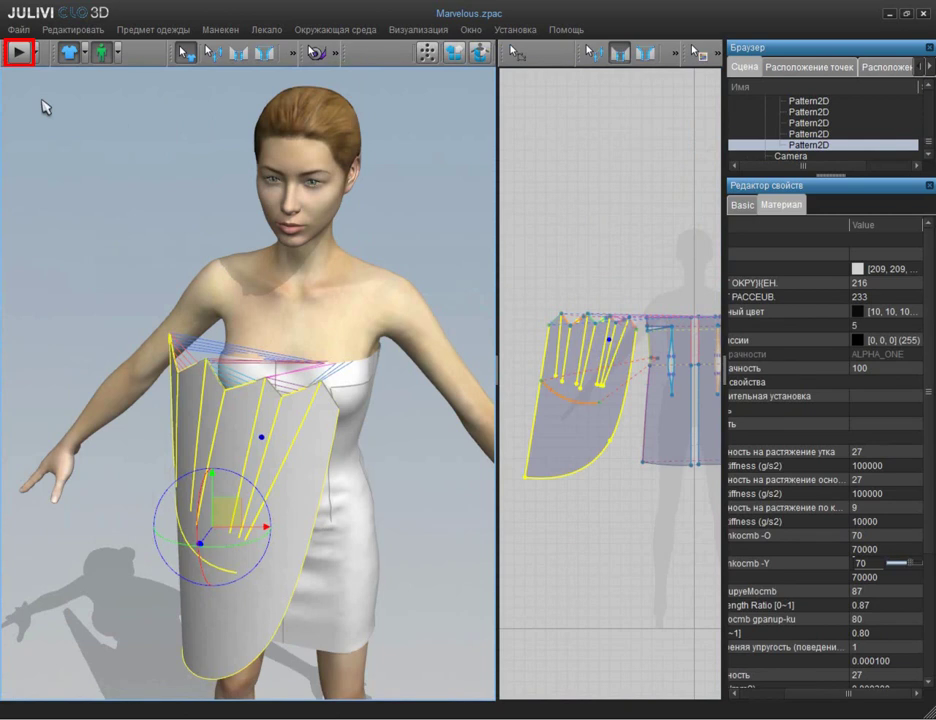
{"action": "left_click", "coordinate": [19, 52]}
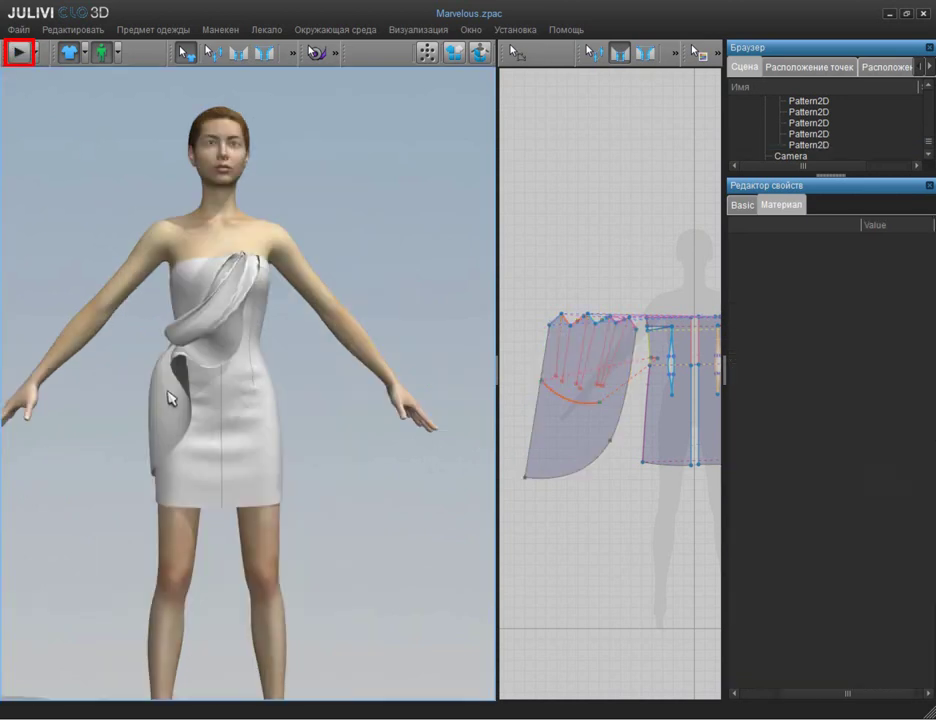
Set both stiffness values (-O and -Y) of the drape panel to 38 and simulate the garment again.
{"action": "left_click", "coordinate": [170, 398]}
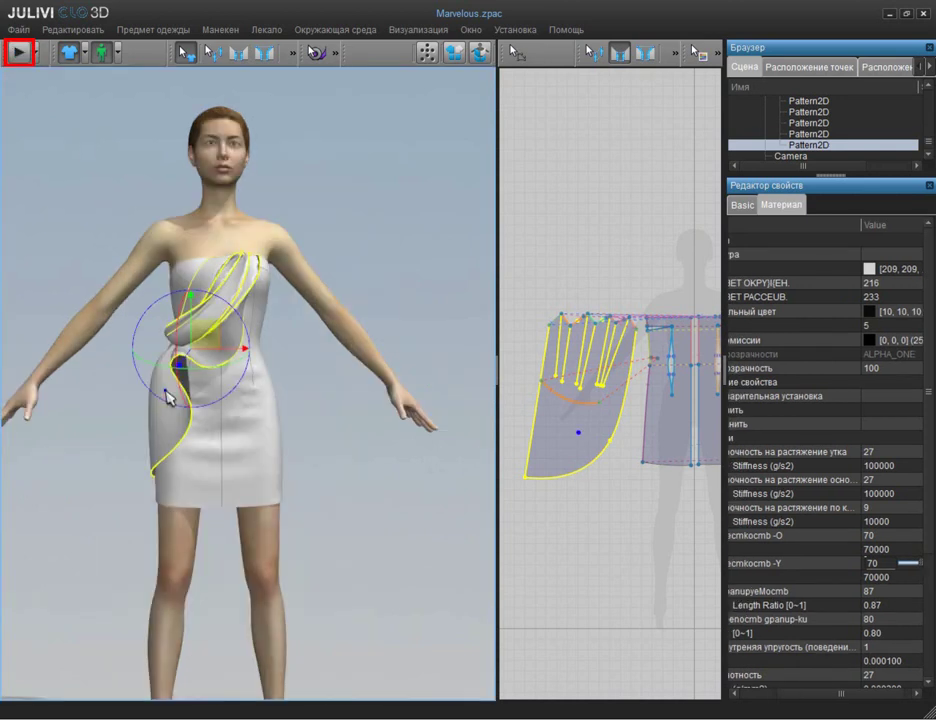
{"action": "left_click_drag", "start_coordinate": [721, 360], "coordinate": [591, 360]}
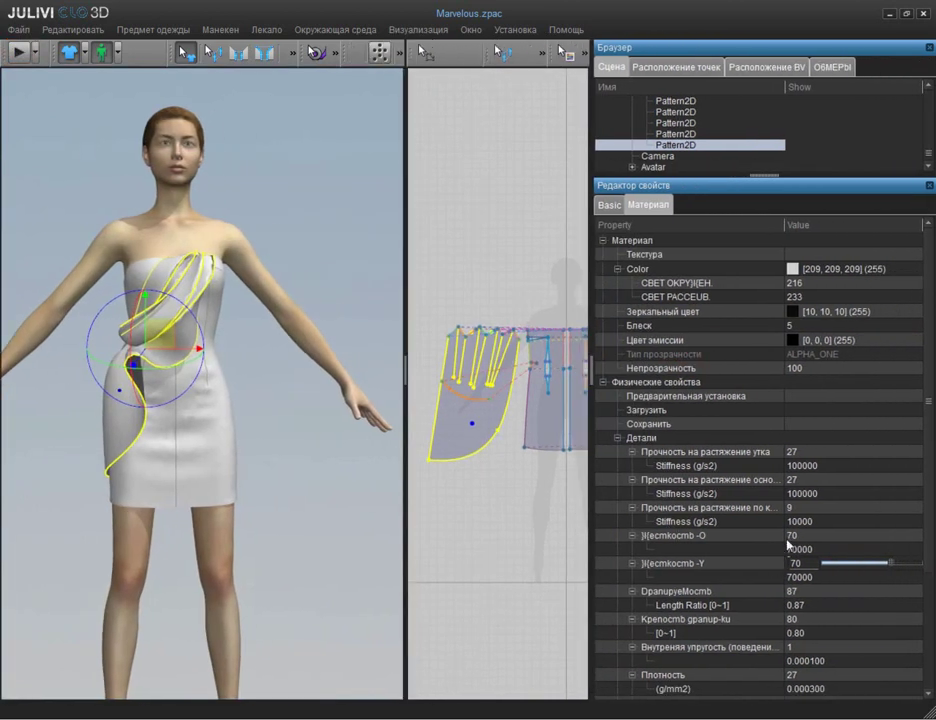
{"action": "left_click", "coordinate": [800, 535]}
{"action": "type", "text": "38"}
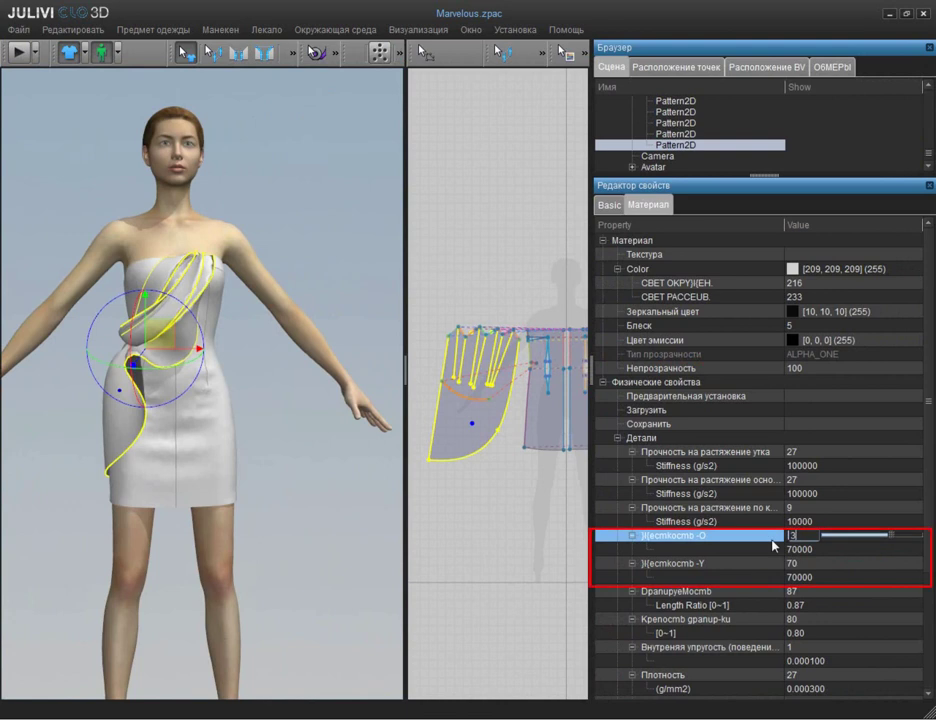
{"action": "left_click", "coordinate": [795, 563]}
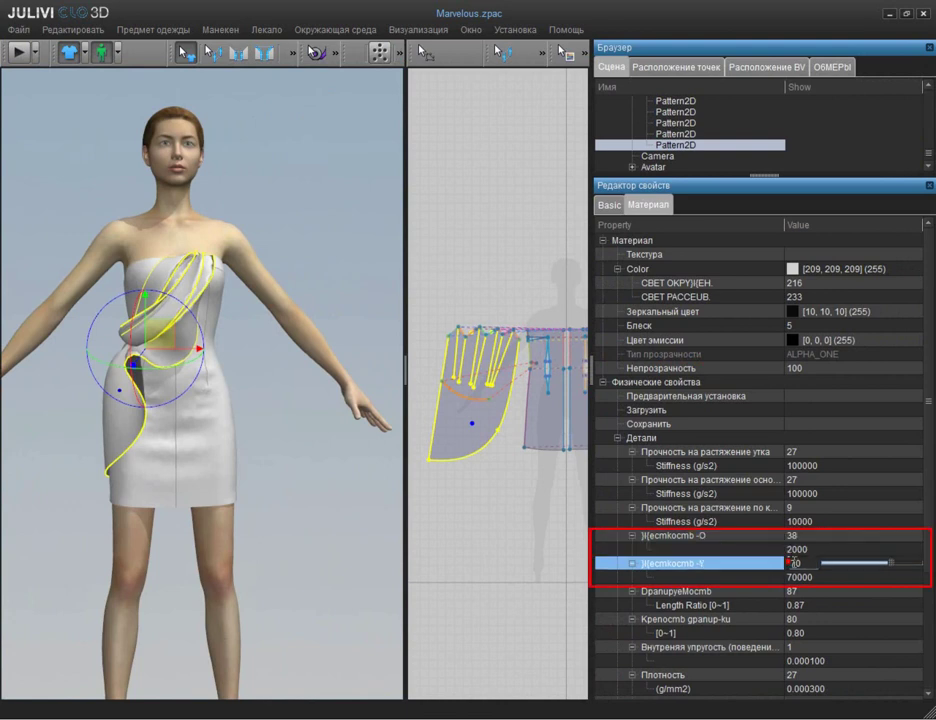
{"action": "type", "text": "38"}
{"action": "key", "text": "Return"}
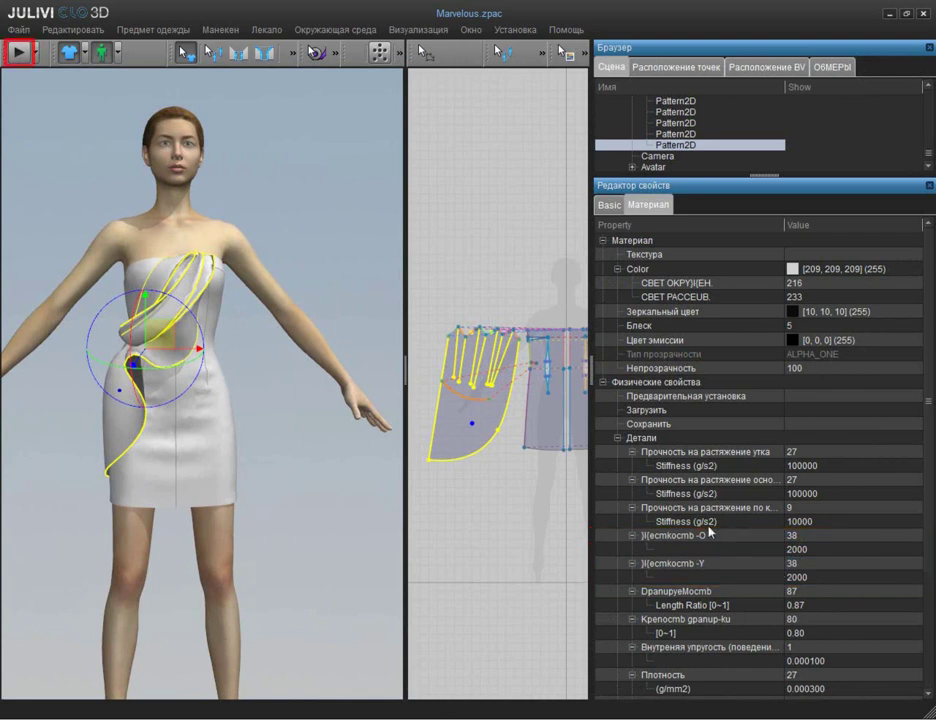
{"action": "left_click", "coordinate": [16, 52]}
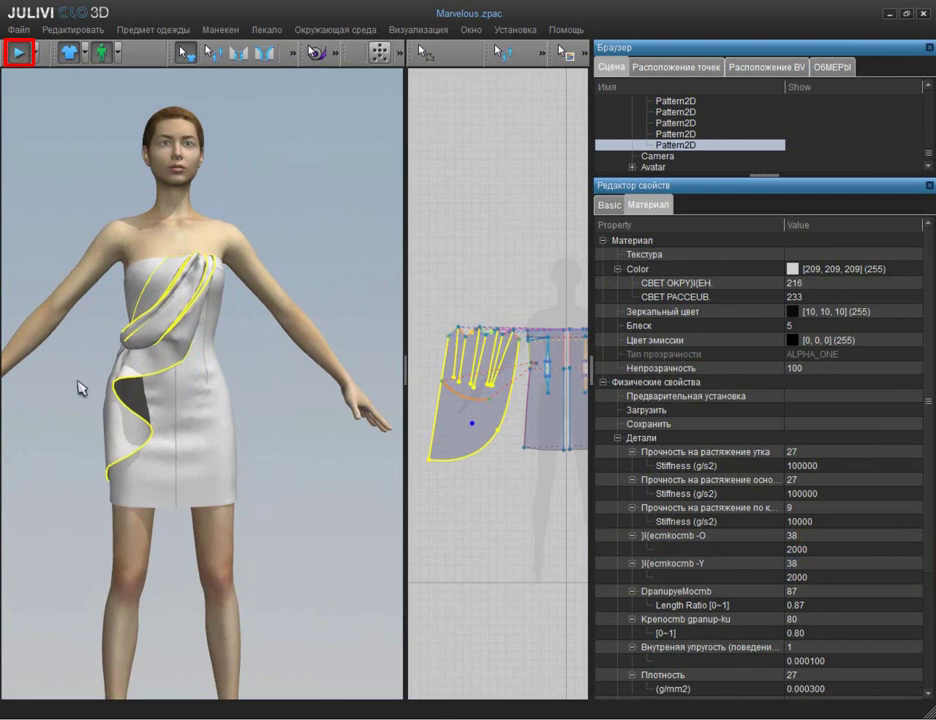
{"action": "left_click", "coordinate": [77, 381]}
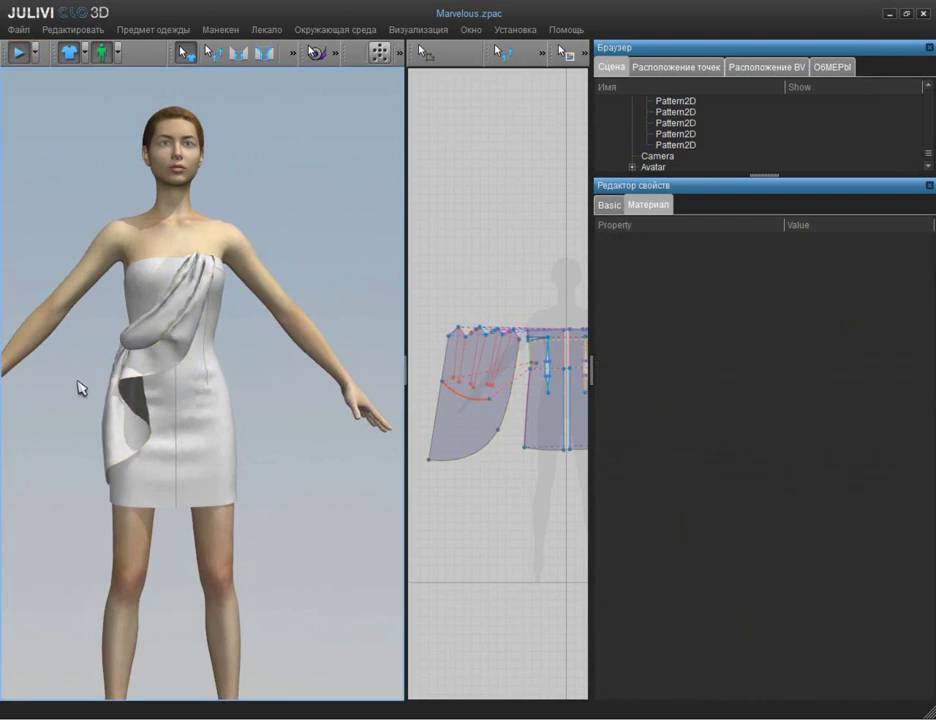
Set the particle distance of the drape panel to 10.
{"action": "left_click", "coordinate": [165, 333]}
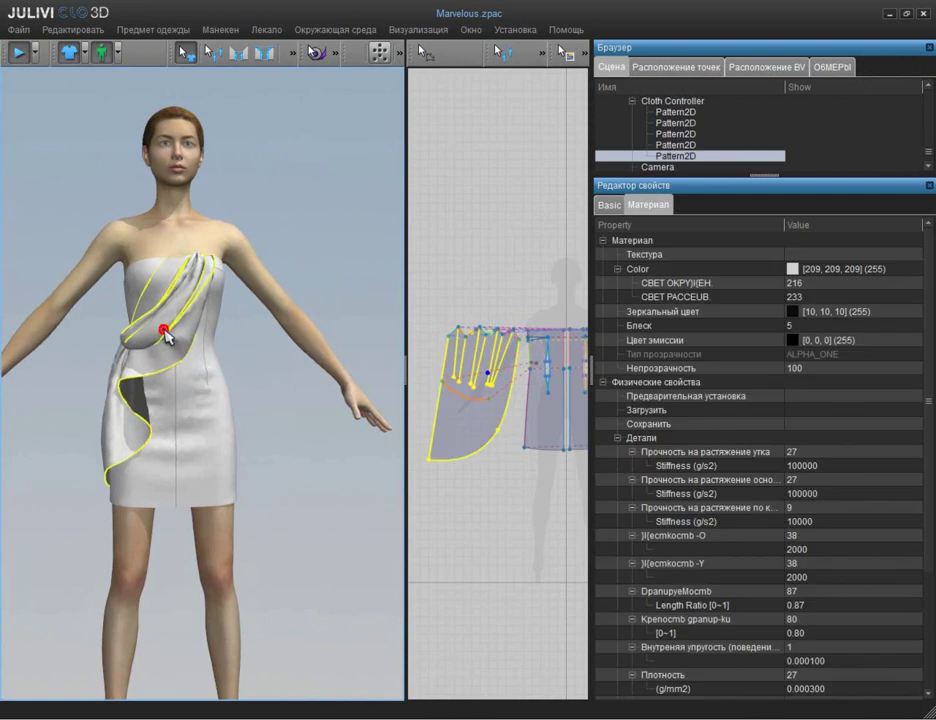
{"action": "left_click", "coordinate": [603, 208]}
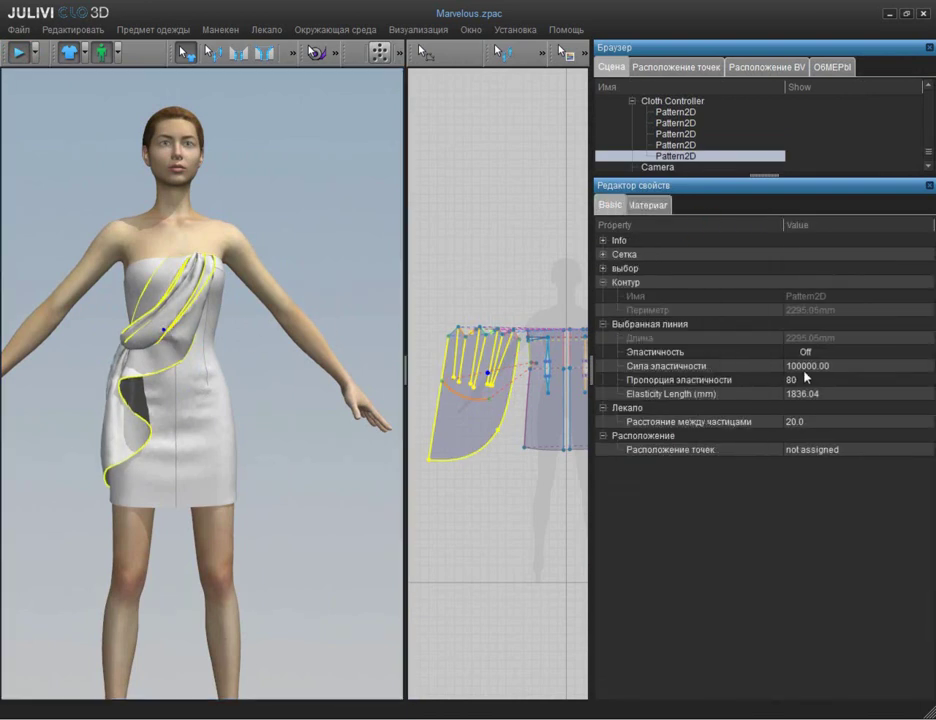
{"action": "left_click", "coordinate": [796, 418]}
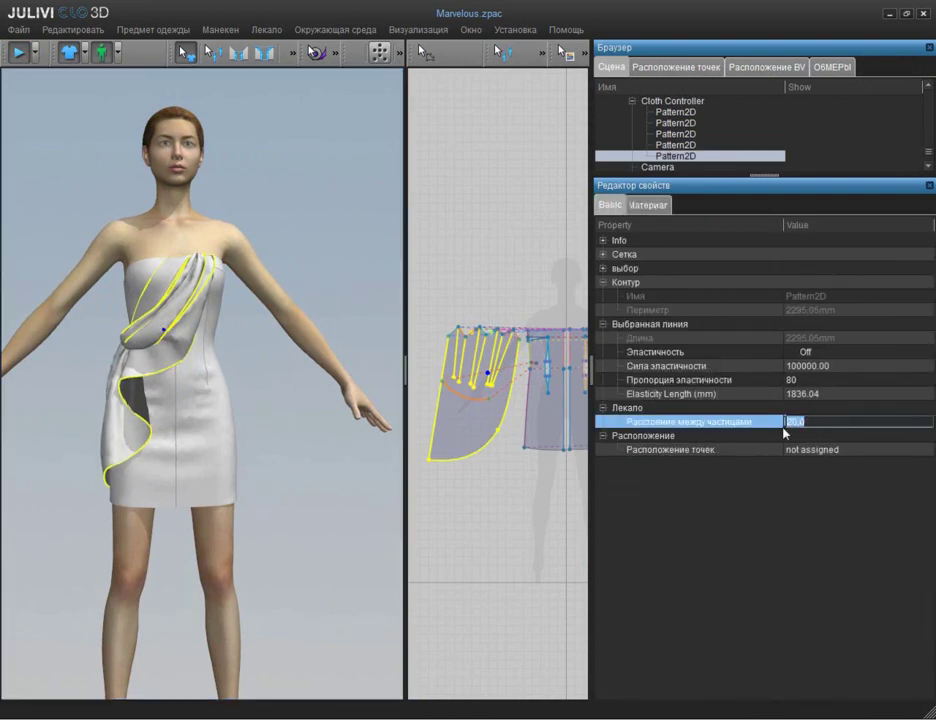
{"action": "type", "text": "10"}
{"action": "key", "text": "Return"}
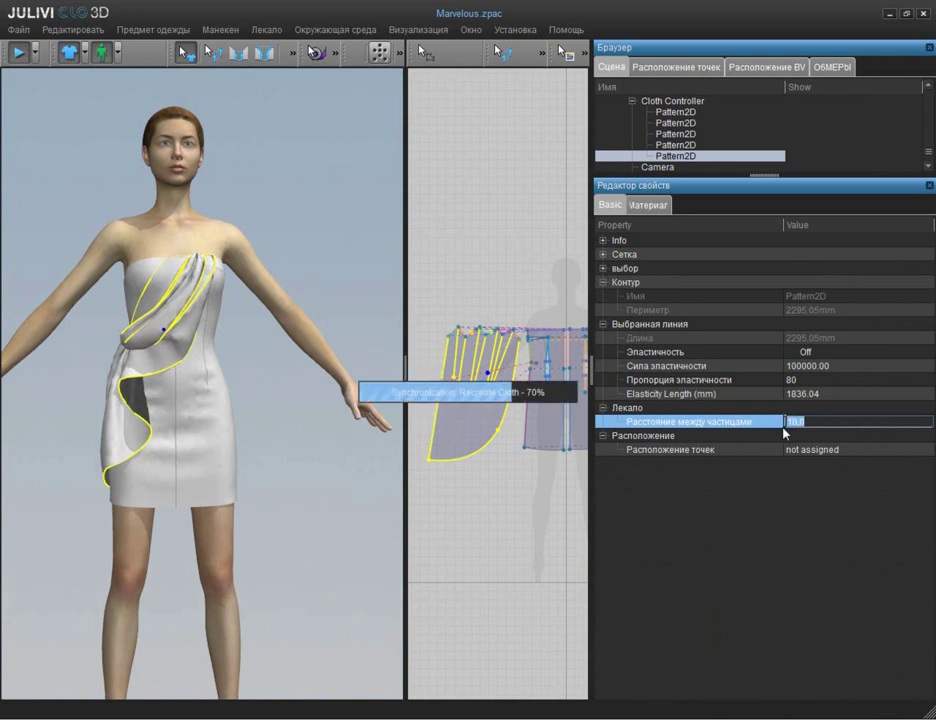
Select all pattern pieces of the dress, set their particle distance to 10 and clear the selection.
{"action": "left_click", "coordinate": [198, 418]}
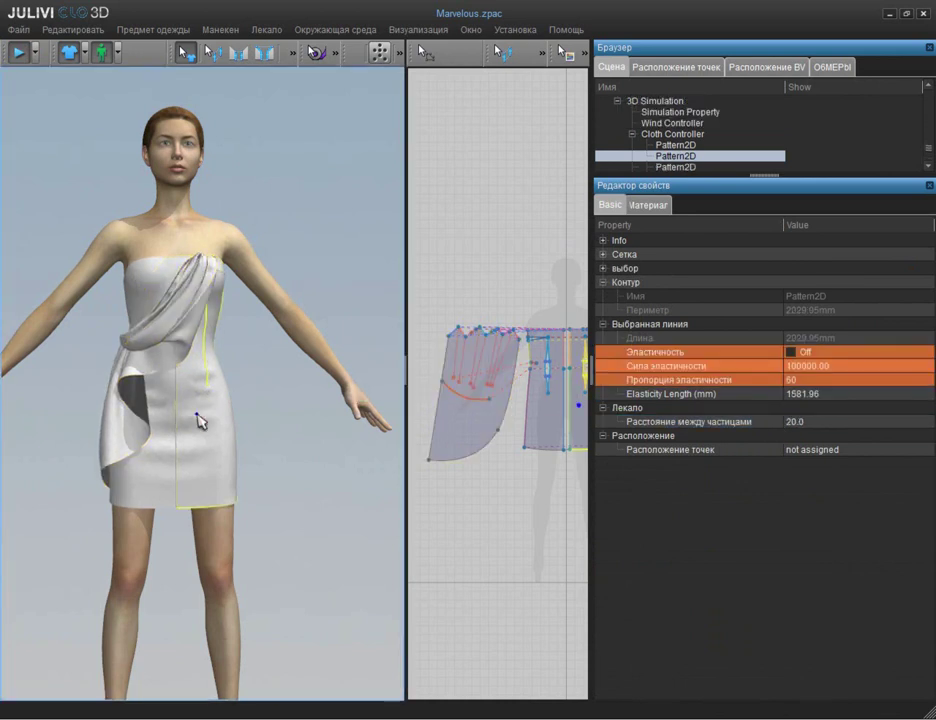
{"action": "key", "text": "ctrl+a"}
{"action": "left_click", "coordinate": [806, 421]}
{"action": "left_click_drag", "start_coordinate": [806, 421], "coordinate": [782, 427]}
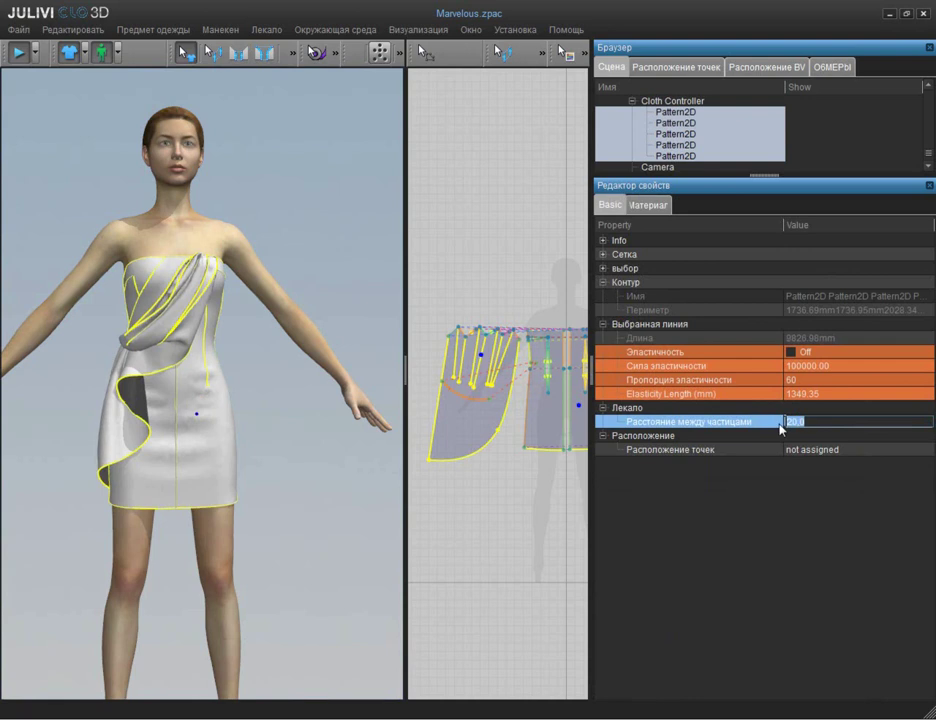
{"action": "type", "text": "10"}
{"action": "key", "text": "Return"}
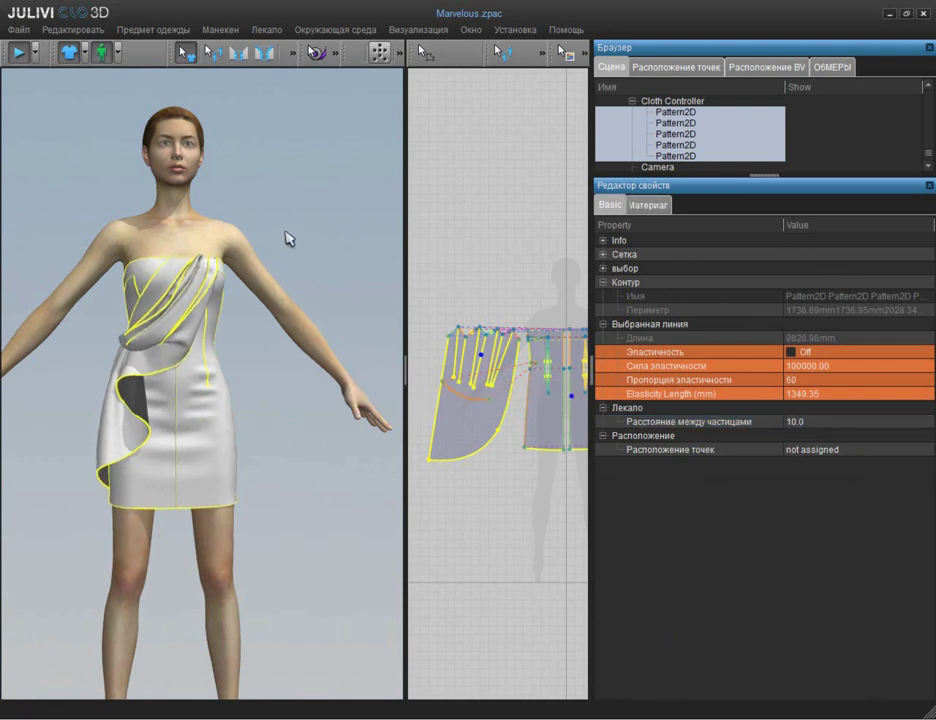
{"action": "left_click", "coordinate": [287, 238]}
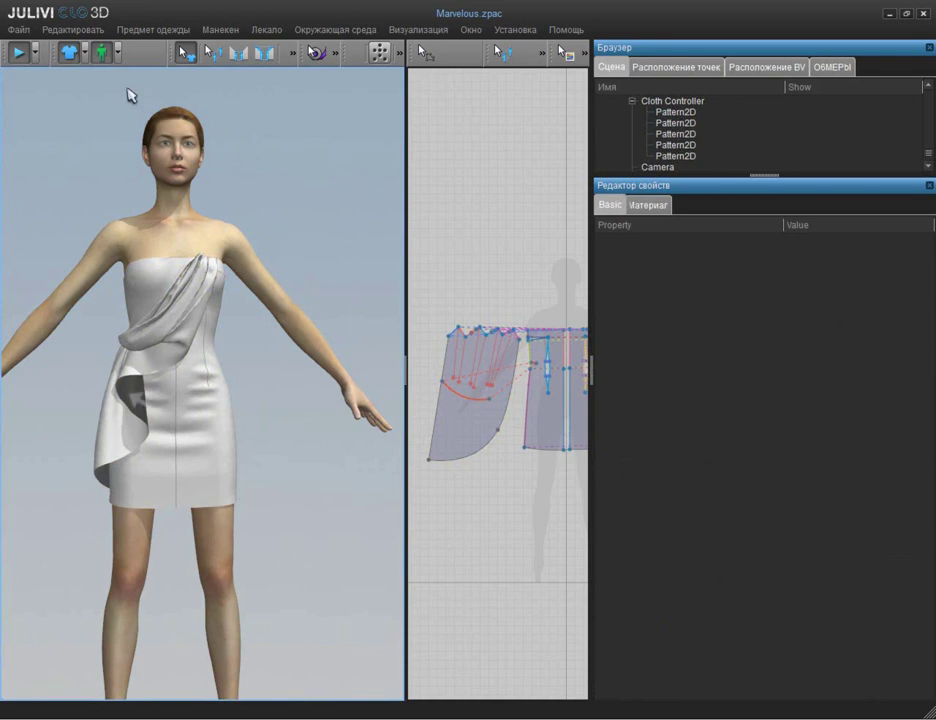
Switch the garment's render style to the thick textured surface (Толстая текстурная поверхность).
{"action": "left_click", "coordinate": [85, 57]}
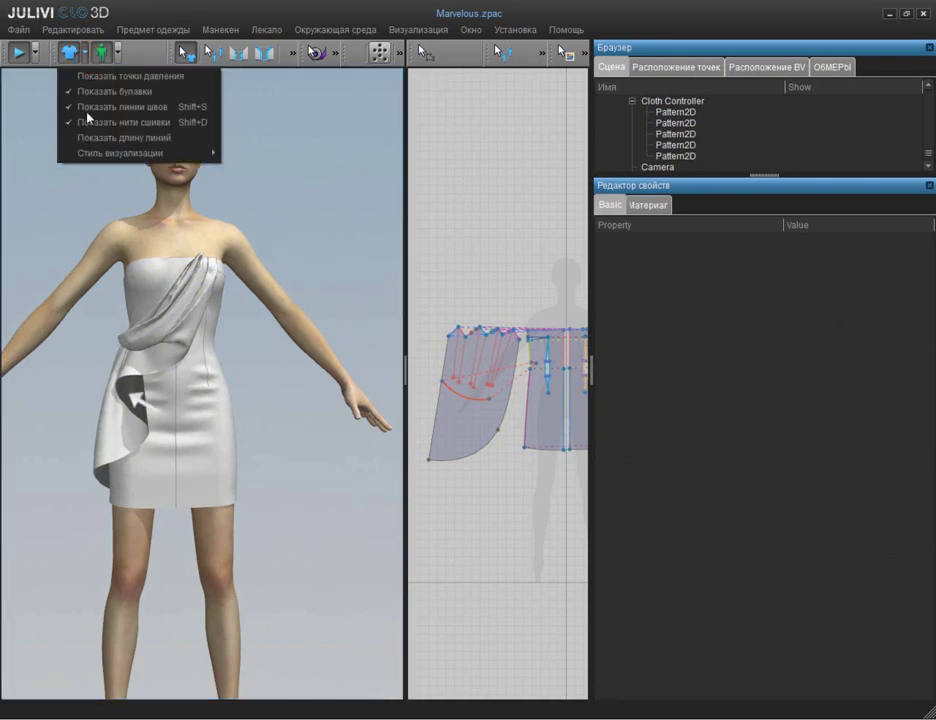
{"action": "mouse_move", "coordinate": [90, 155]}
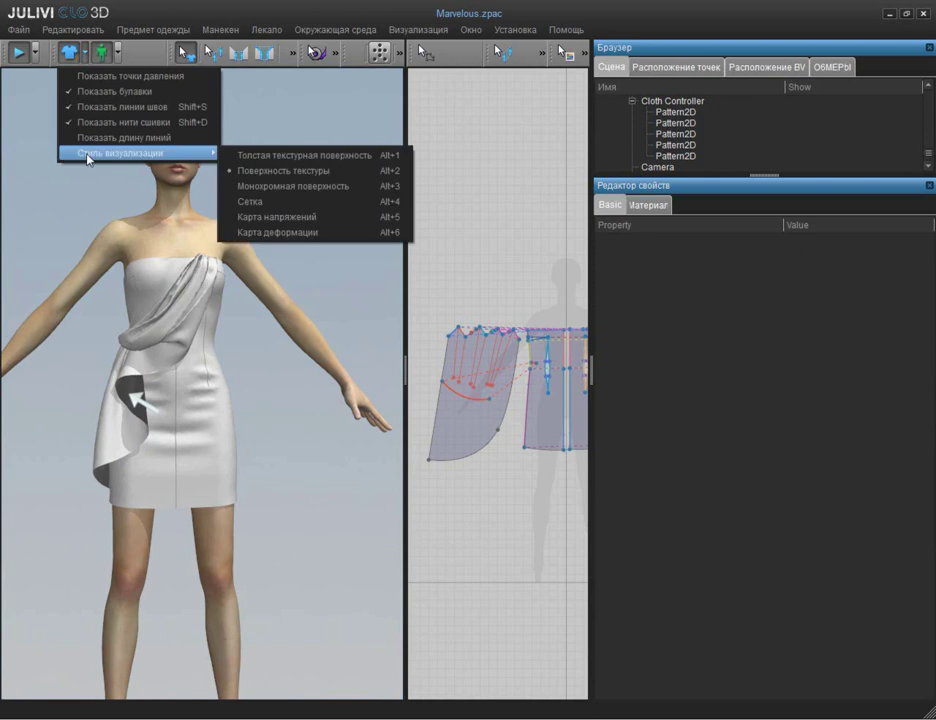
{"action": "left_click", "coordinate": [268, 157]}
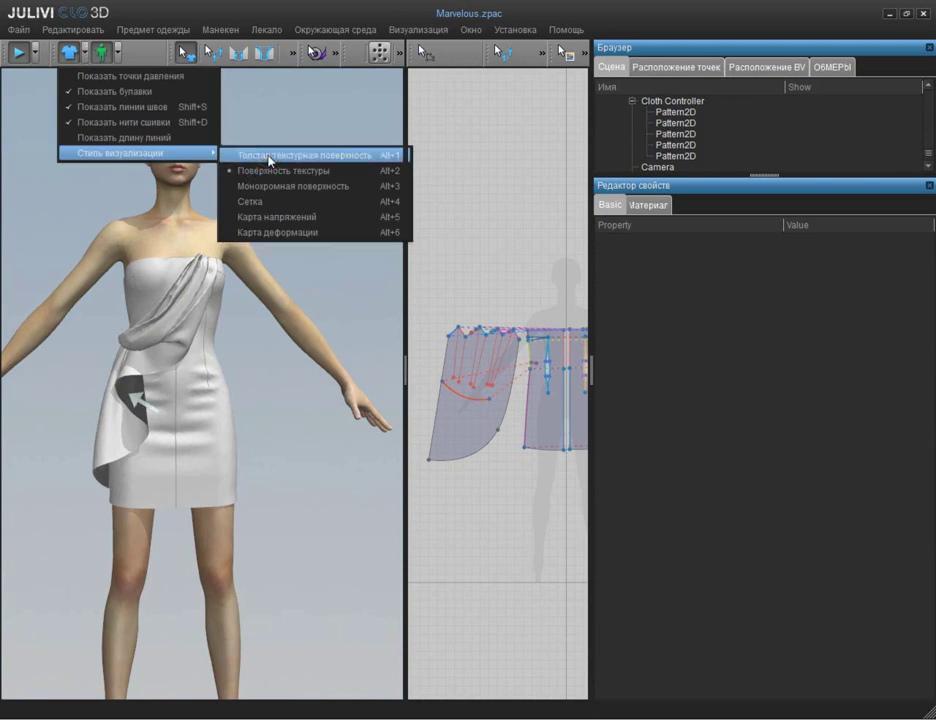